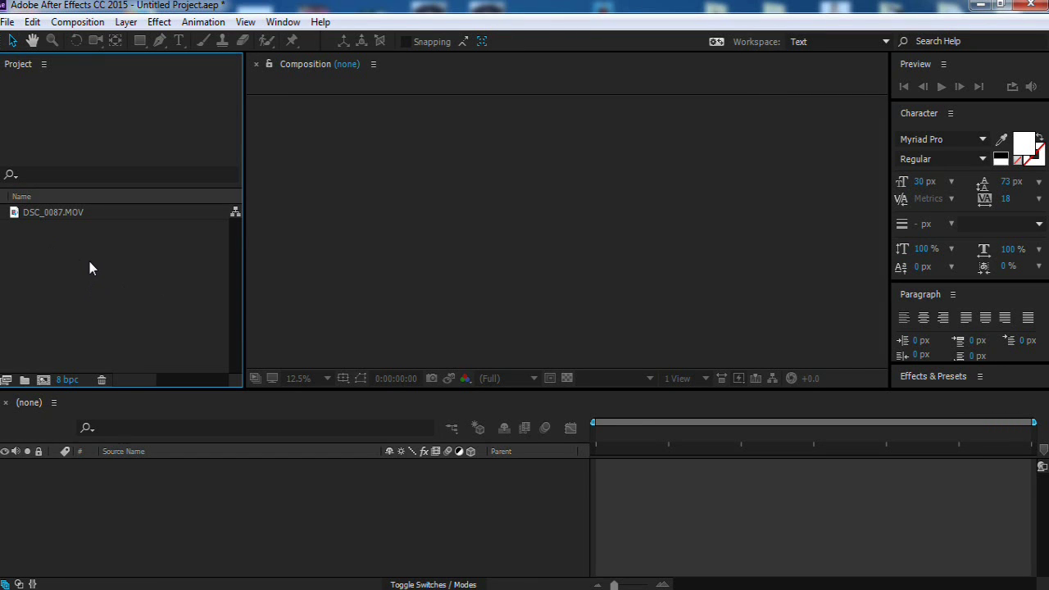
# Step: Drop DSC_0087.MOV onto the New Composition button to build a DSC_0087 composition
pyautogui.doubleClick(90, 262)
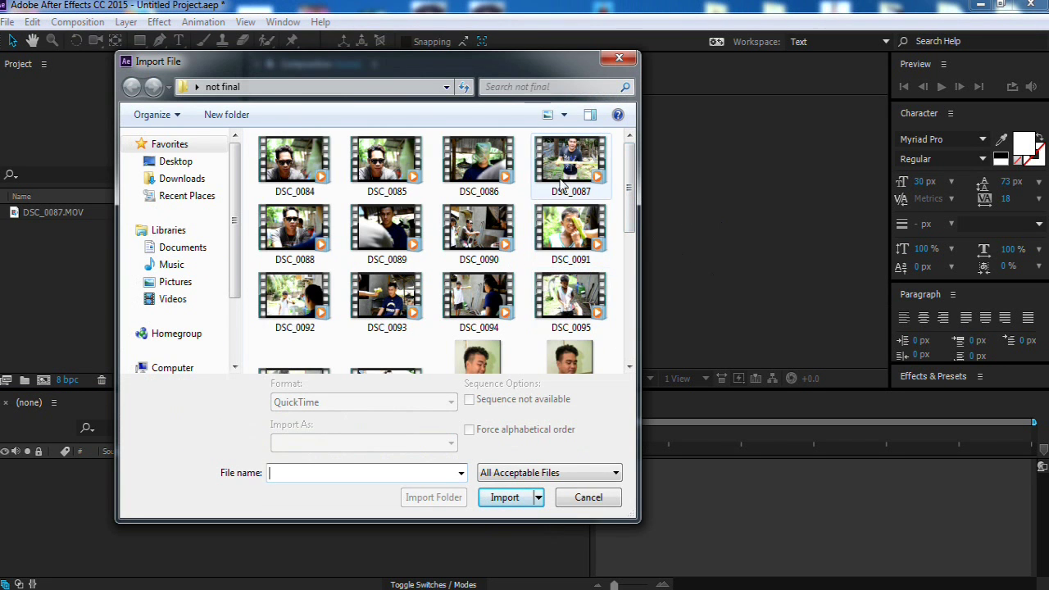
pyautogui.click(625, 64)
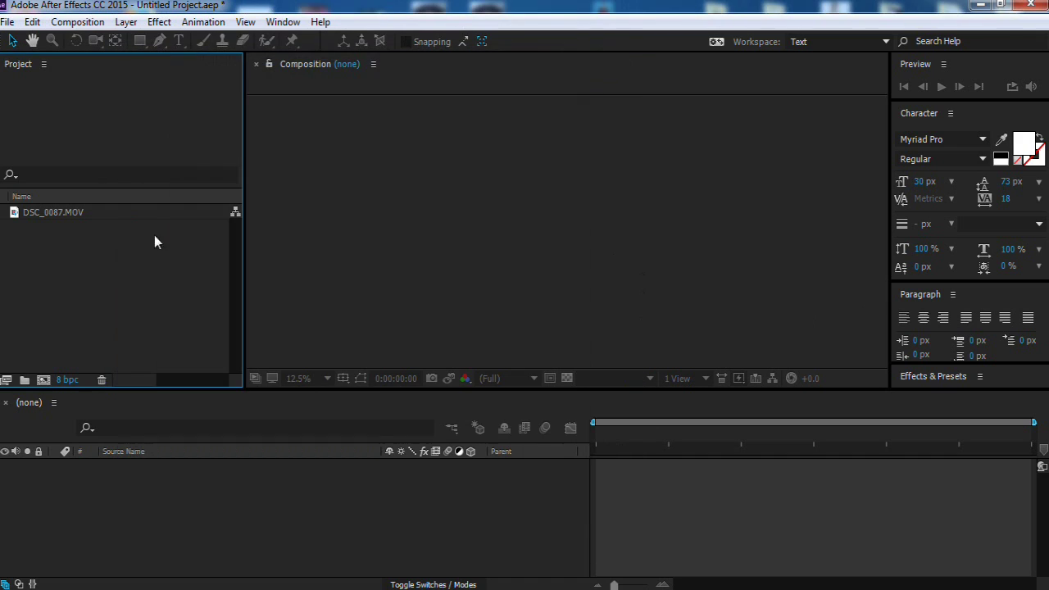
pyautogui.click(63, 216)
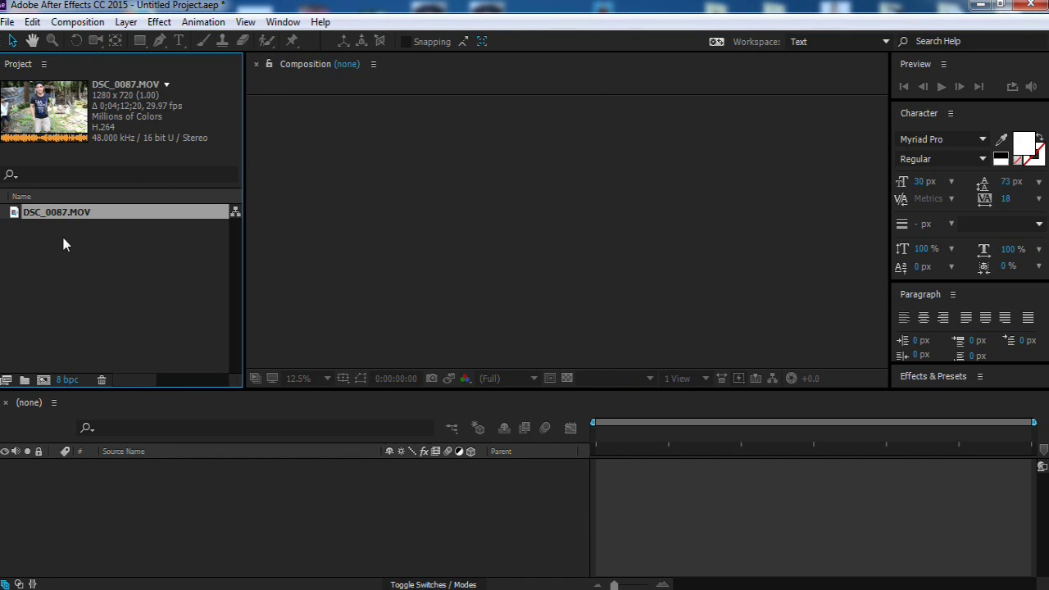
pyautogui.moveTo(54, 211); pyautogui.dragTo(41, 379)
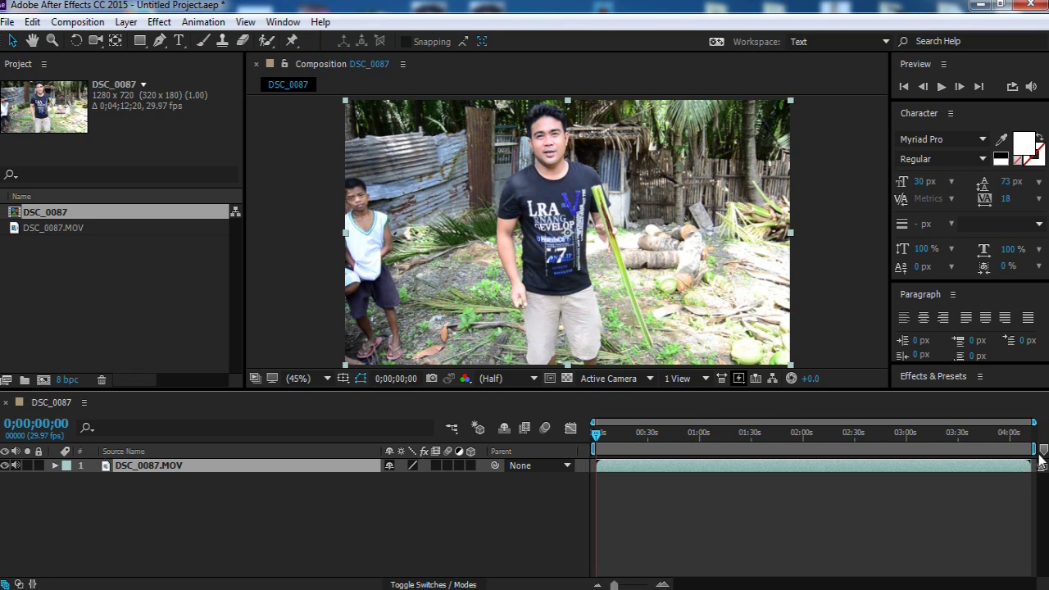
# Step: Scrub to the raised-gun moment and trim the layer's in point to about 3:50
pyautogui.click(725, 451)
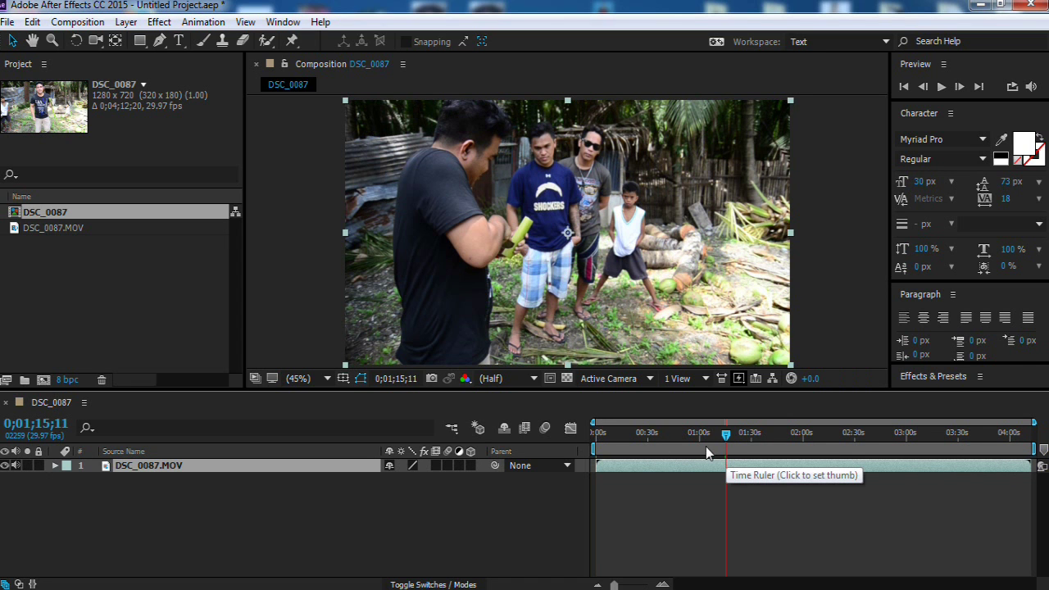
pyautogui.moveTo(725, 434); pyautogui.dragTo(995, 441)
pyautogui.click(921, 451)
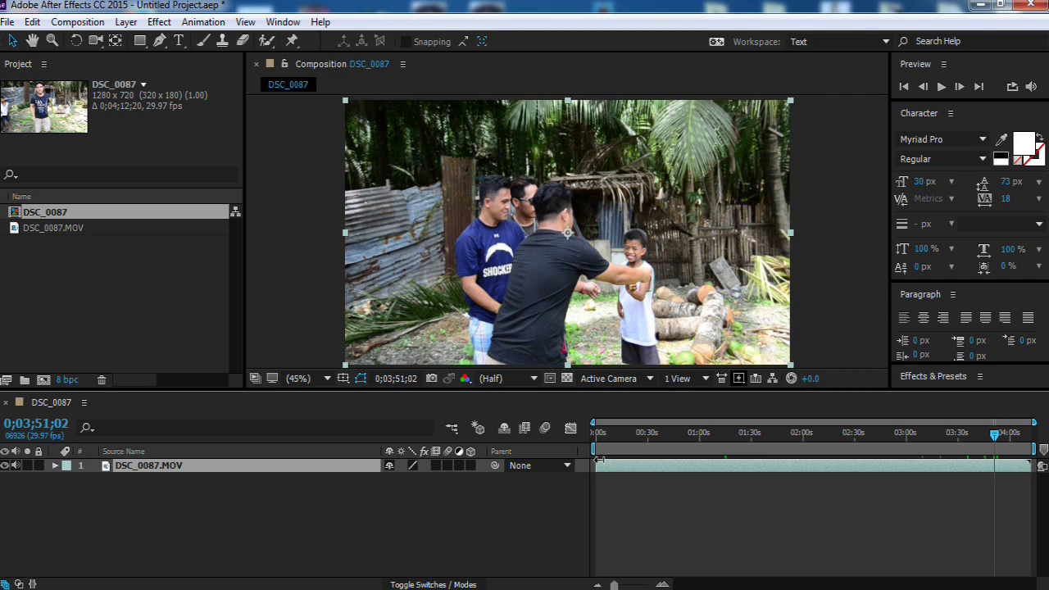
pyautogui.moveTo(813, 463); pyautogui.dragTo(992, 472)
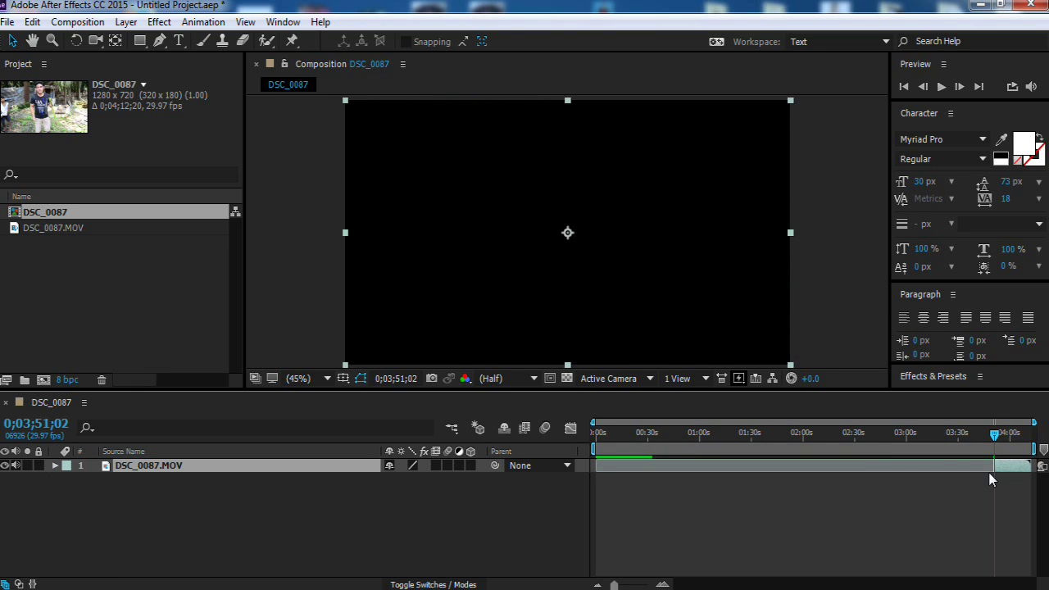
pyautogui.moveTo(991, 467); pyautogui.dragTo(992, 469)
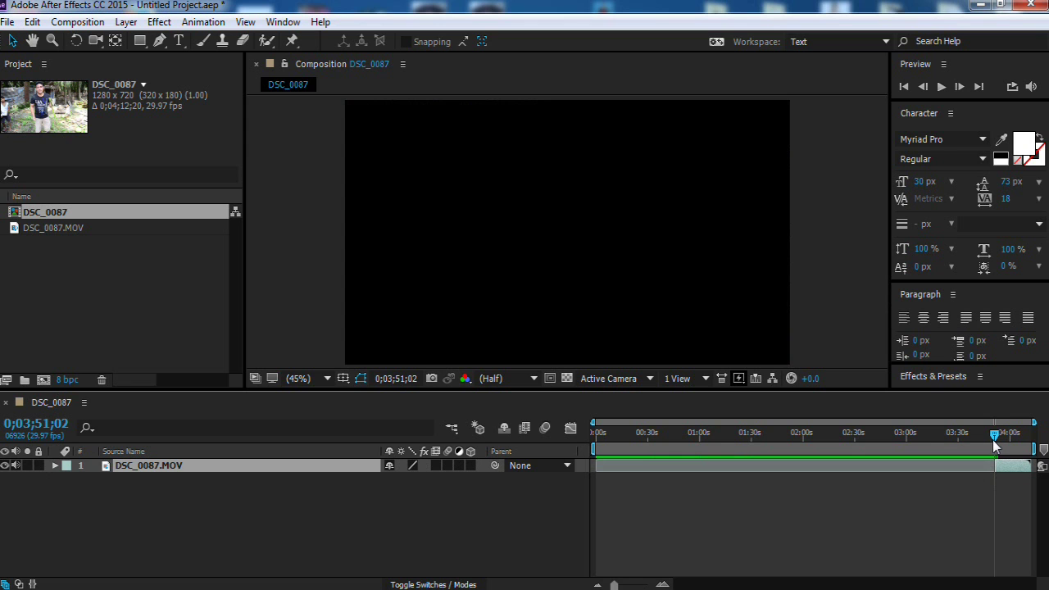
pyautogui.moveTo(996, 442); pyautogui.dragTo(1000, 443)
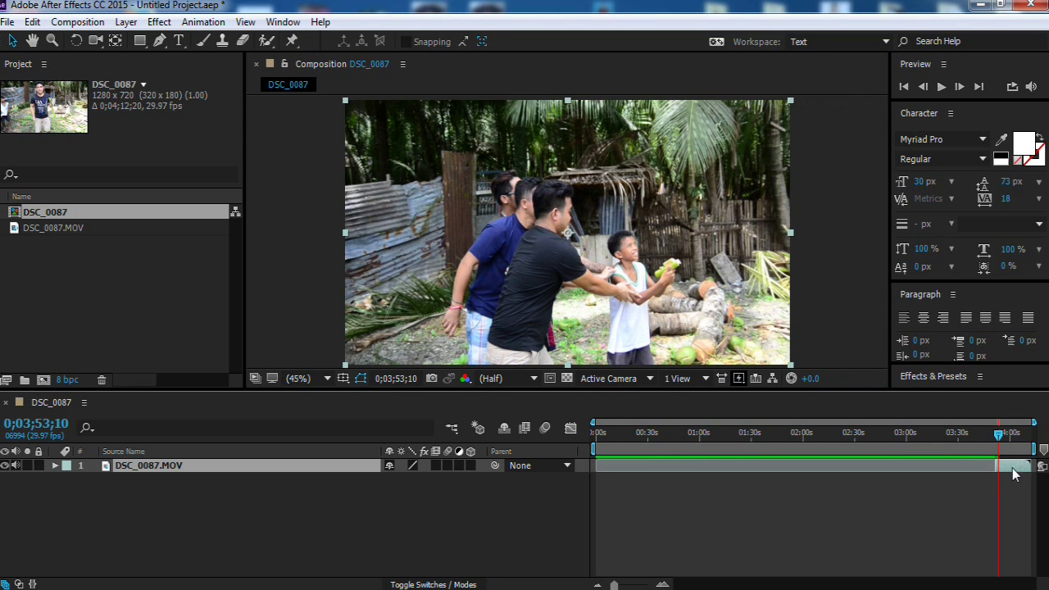
# Step: Slide the trimmed clip to 0;00;00;00, zoom the time ruler in and preview it
pyautogui.moveTo(1015, 473); pyautogui.dragTo(612, 472)
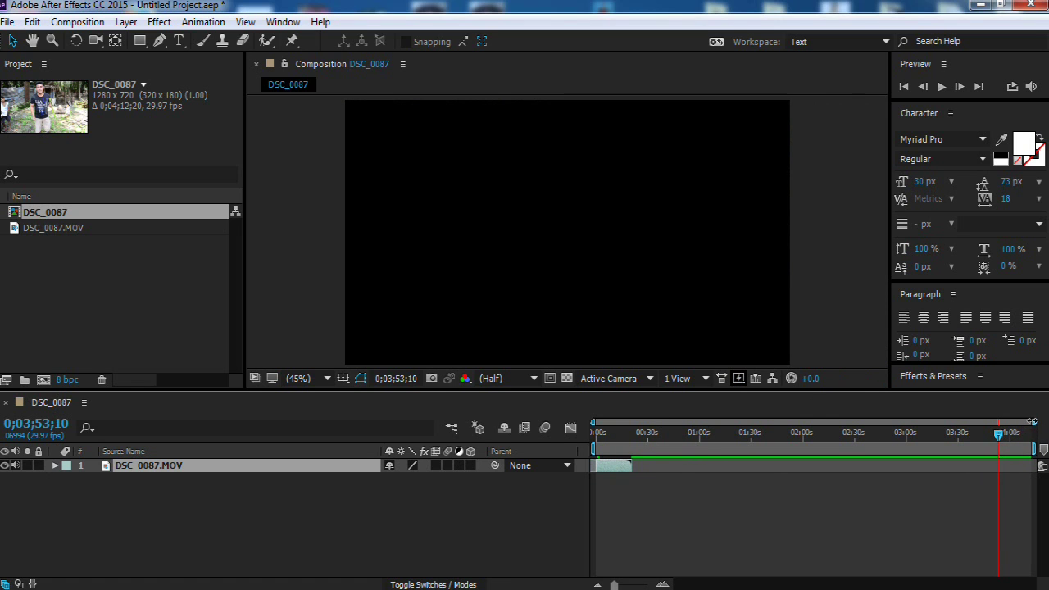
pyautogui.moveTo(1033, 423); pyautogui.dragTo(652, 432)
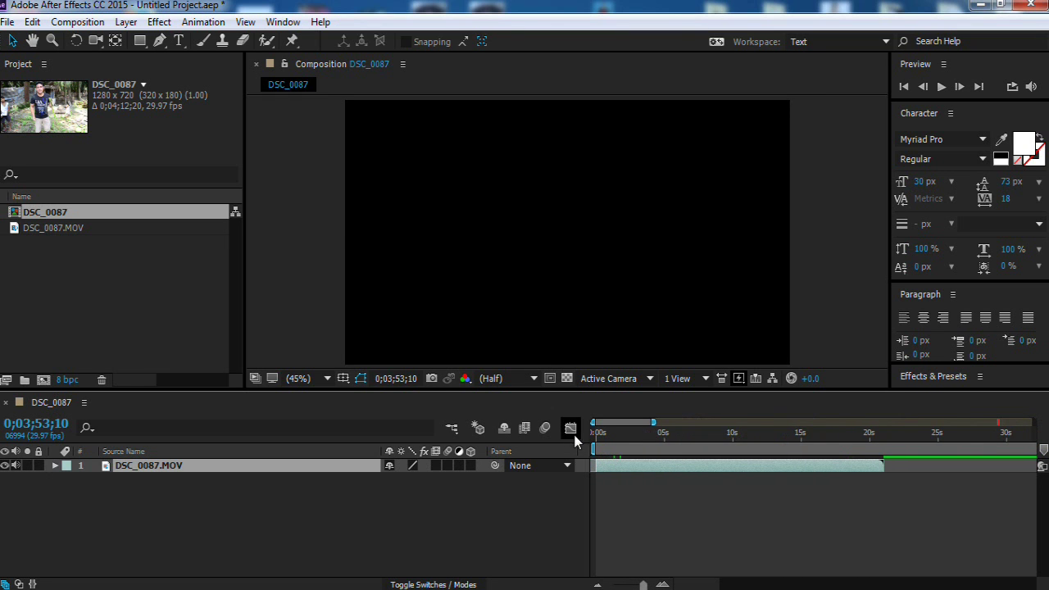
pyautogui.click(598, 435)
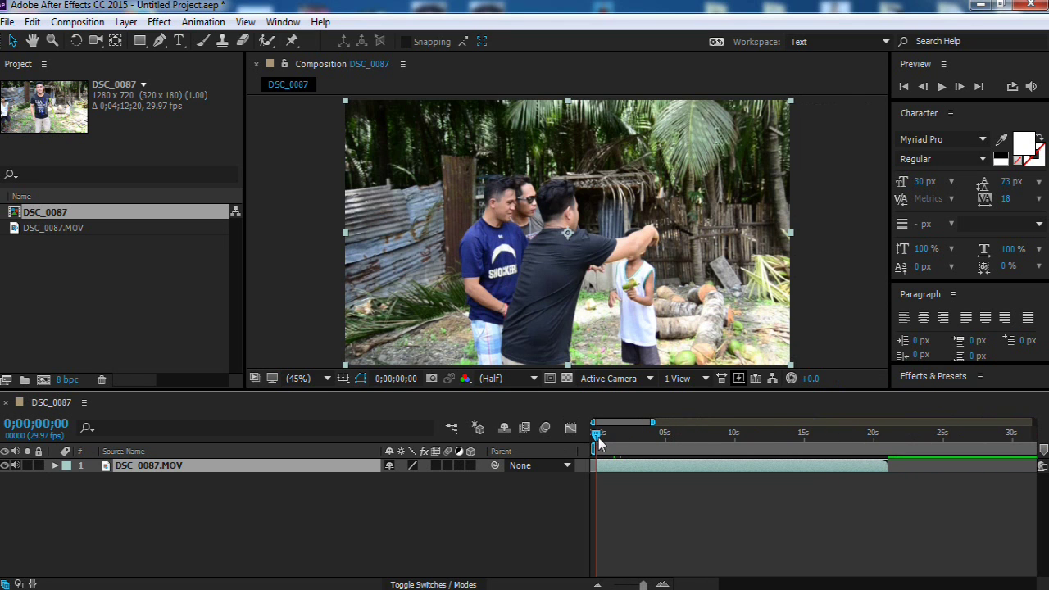
pyautogui.moveTo(599, 442)
pyautogui.mouseDown()
pyautogui.moveTo(709, 449)
pyautogui.moveTo(645, 439)
pyautogui.mouseUp()
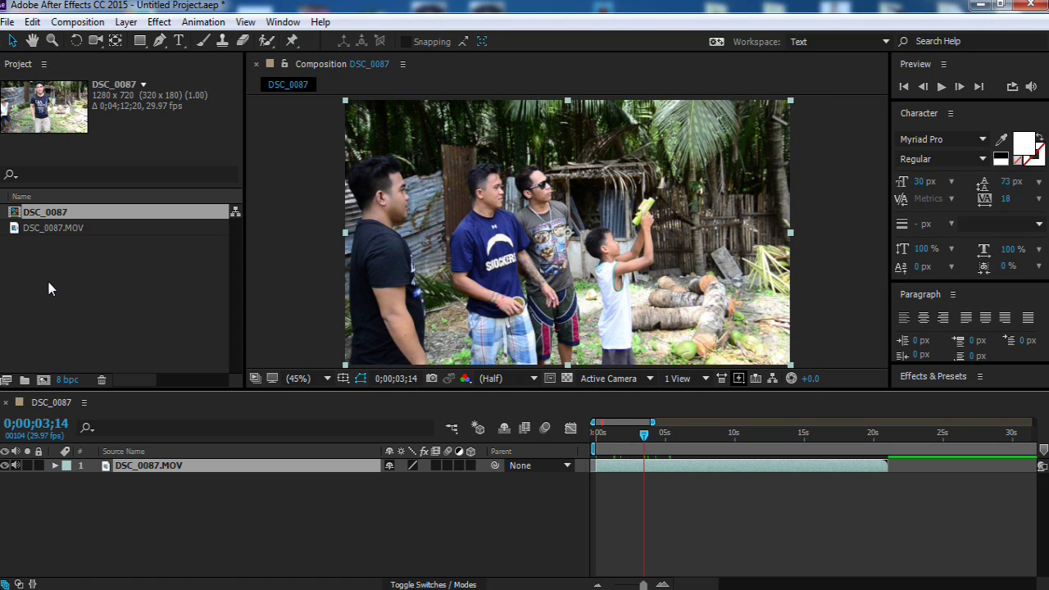
# Step: In the Import dialog, browse from the Desktop to the backup (D:) drive
pyautogui.doubleClick(125, 282)
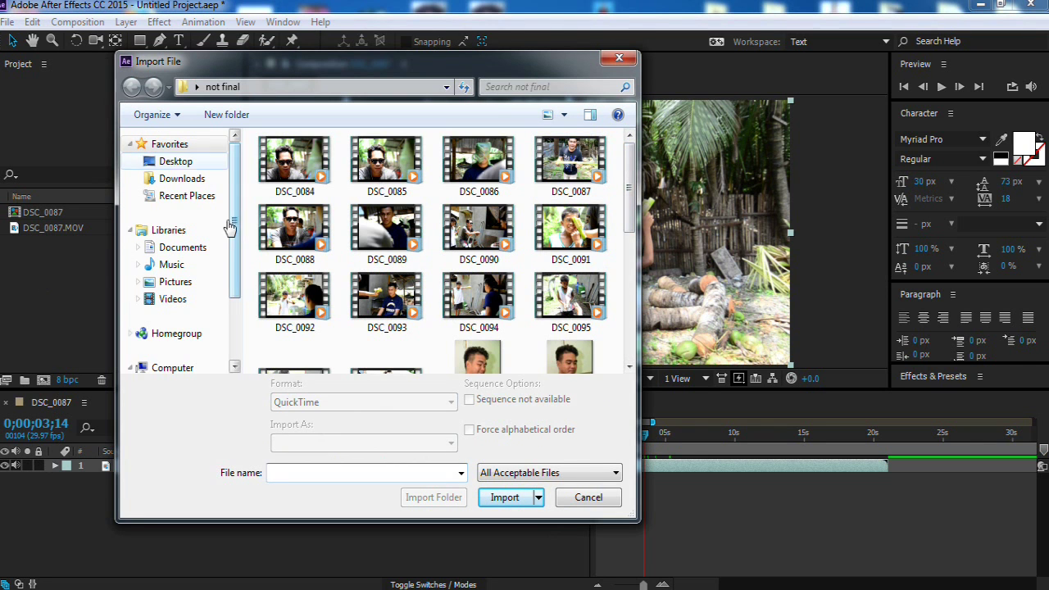
pyautogui.moveTo(631, 190); pyautogui.dragTo(638, 184)
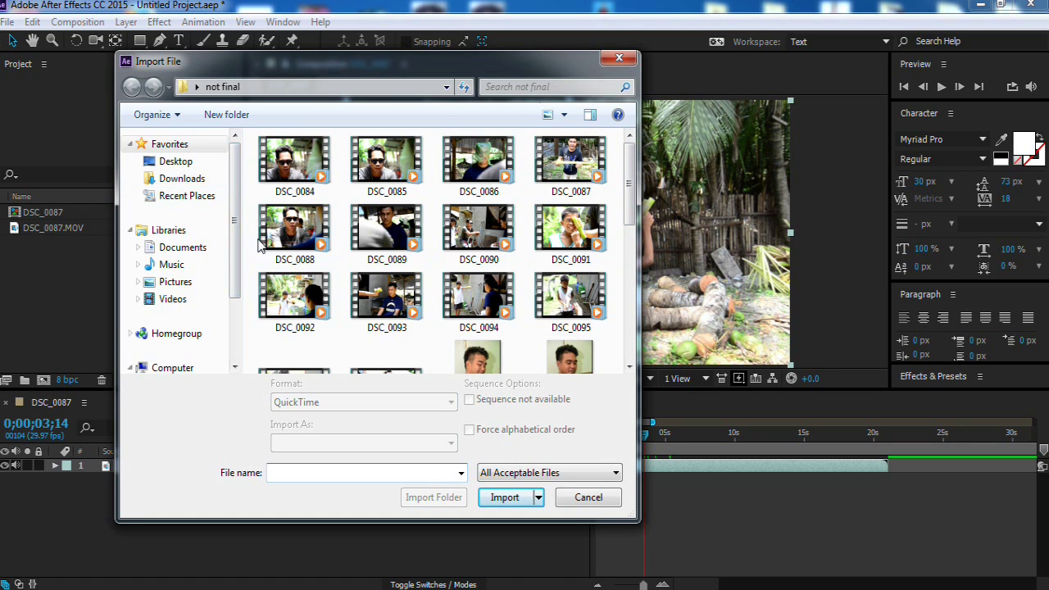
pyautogui.scroll(-3, 235, 206)
pyautogui.moveTo(234, 274); pyautogui.dragTo(235, 196)
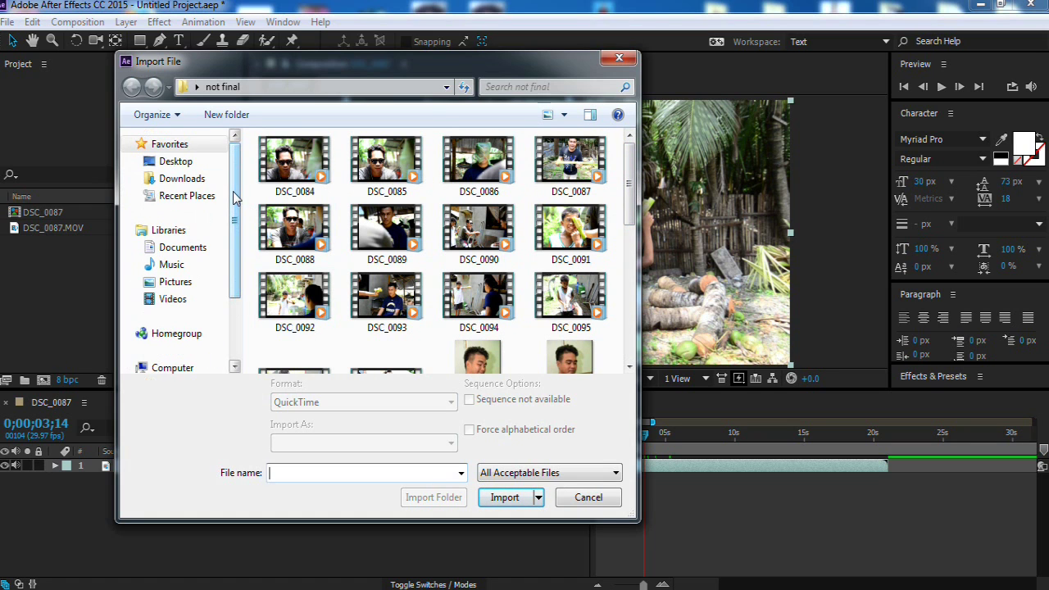
pyautogui.click(191, 163)
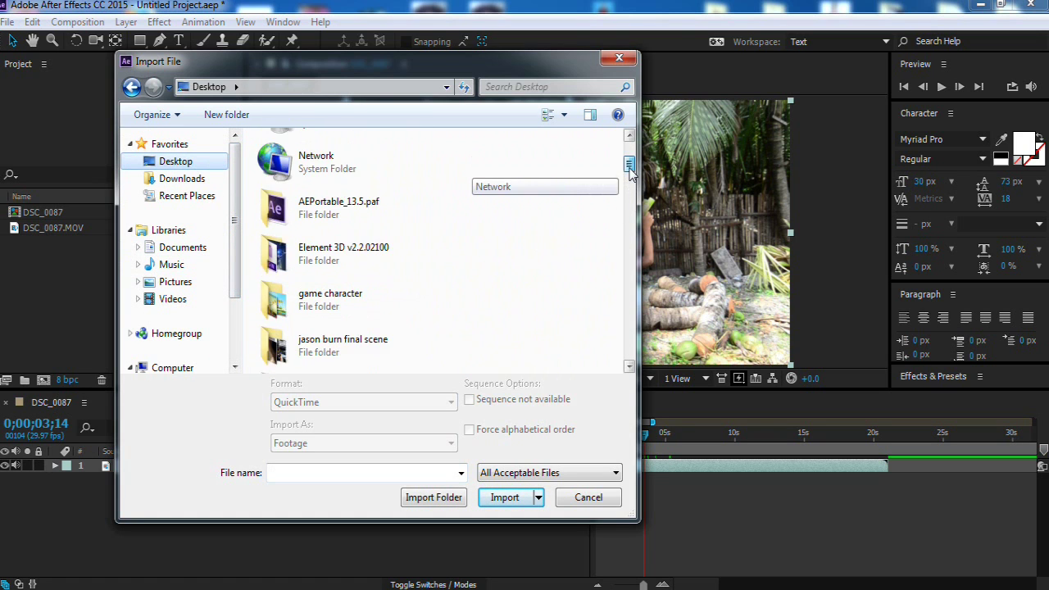
pyautogui.moveTo(629, 175); pyautogui.dragTo(631, 191)
pyautogui.scroll(-1, 417, 251)
pyautogui.press('a')
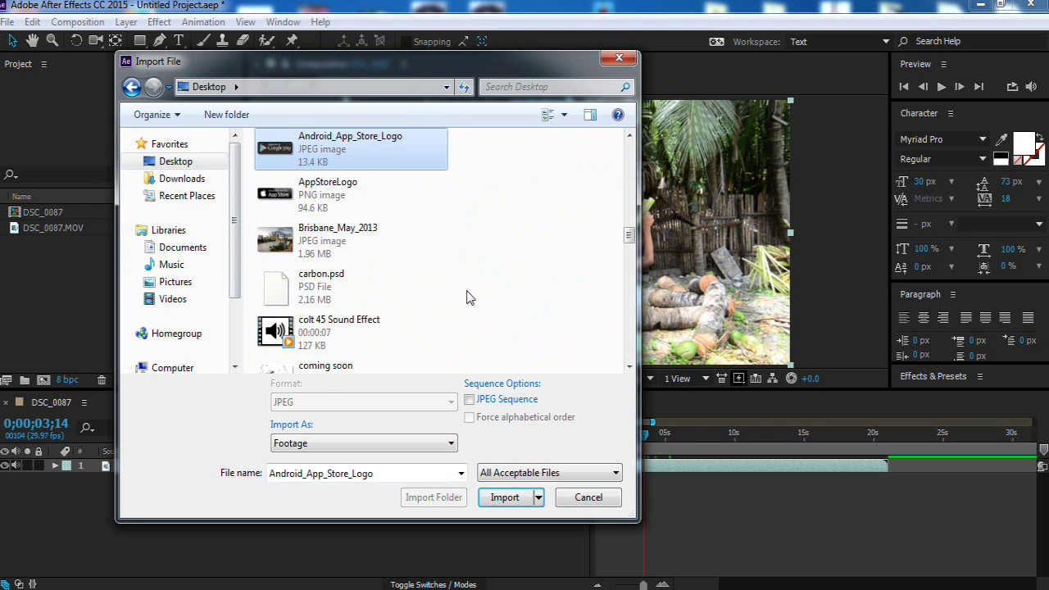
pyautogui.press('a')
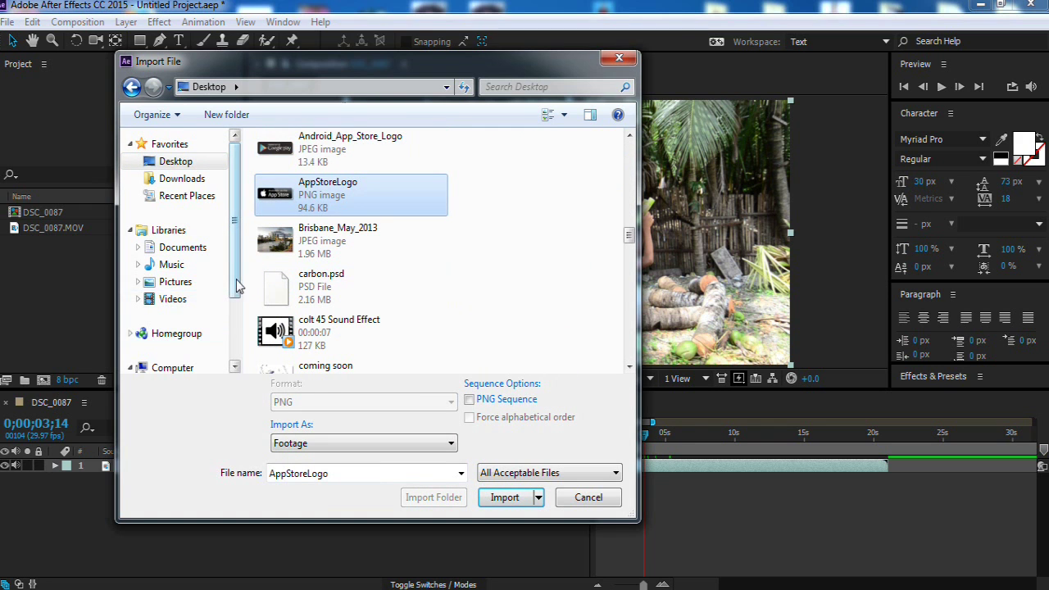
pyautogui.scroll(-2, 225, 340)
pyautogui.click(196, 328)
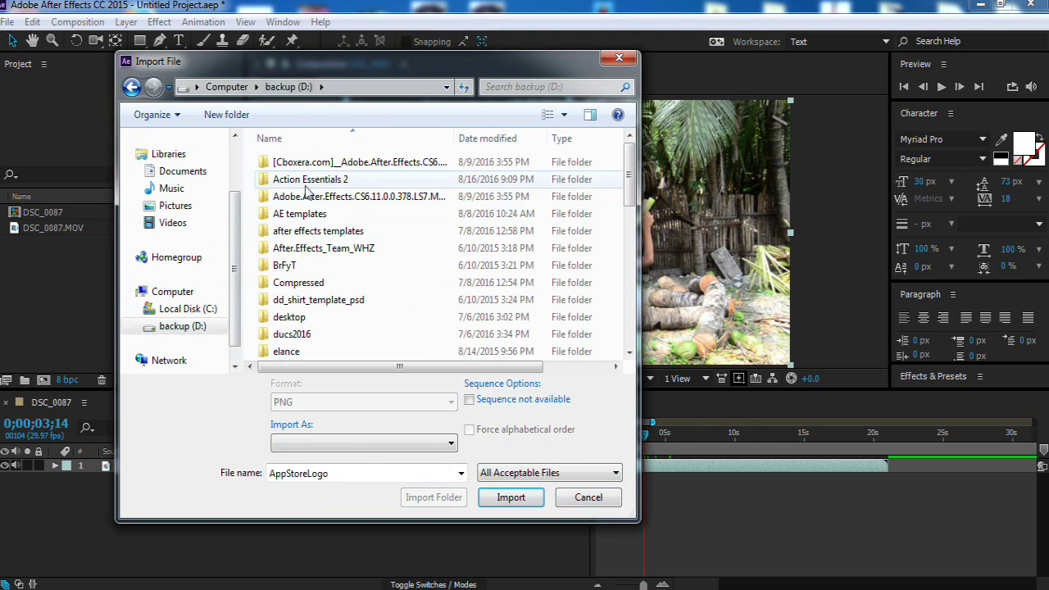
# Step: Import Muzzle_Flash_01_WMV V9 from the Action Essentials 2 folder
pyautogui.doubleClick(525, 179)
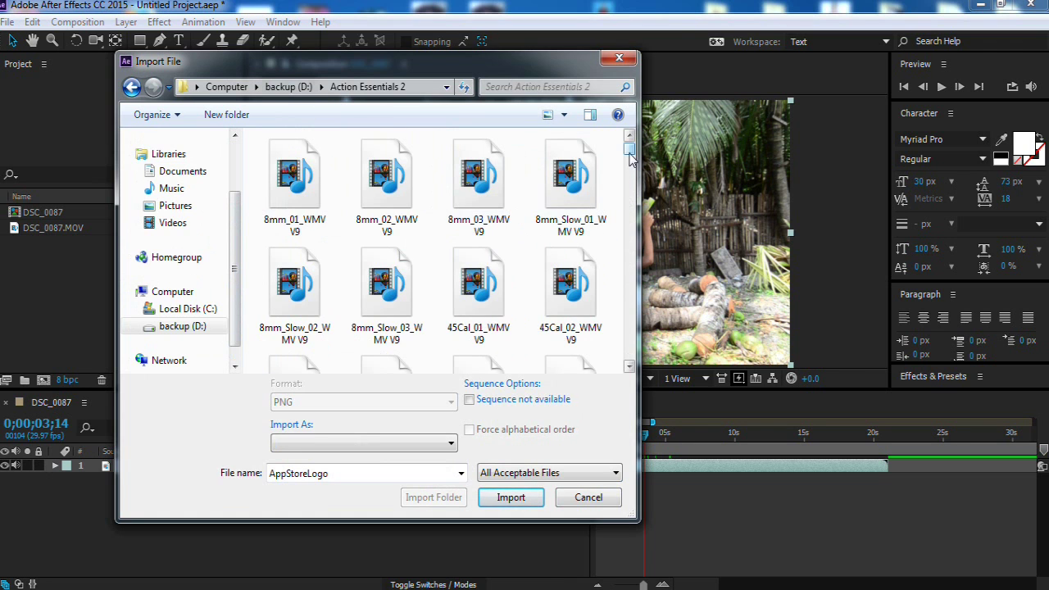
pyautogui.scroll(-5, 630, 158)
pyautogui.click(489, 214)
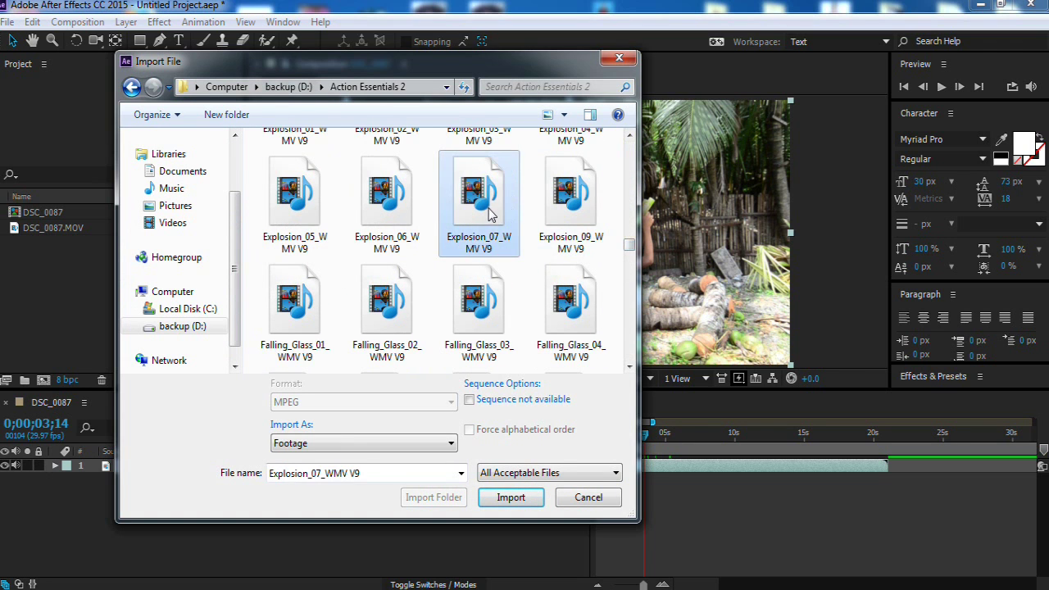
pyautogui.press('m')
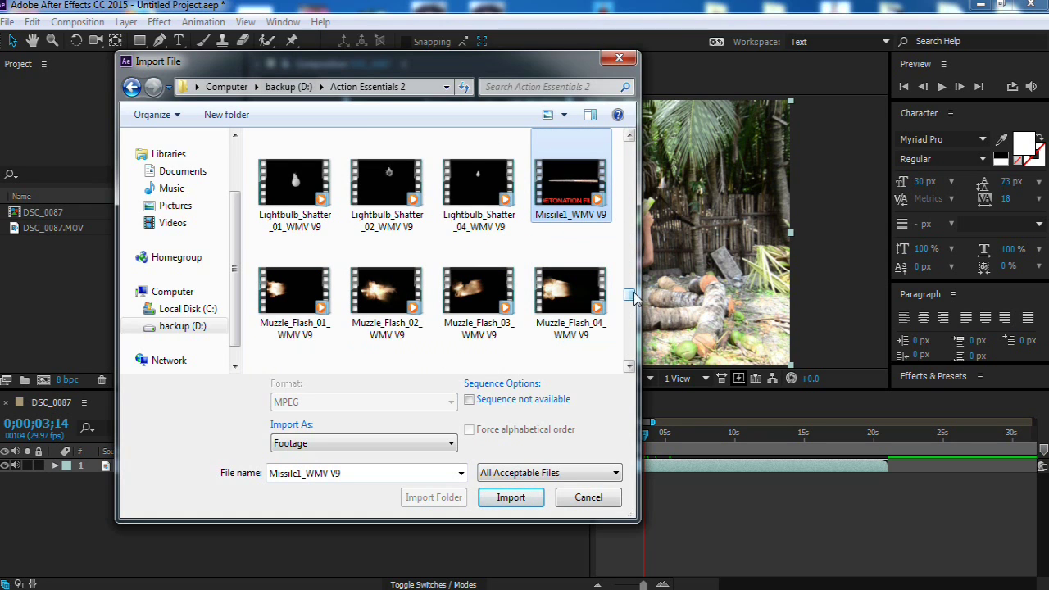
pyautogui.scroll(-1, 631, 303)
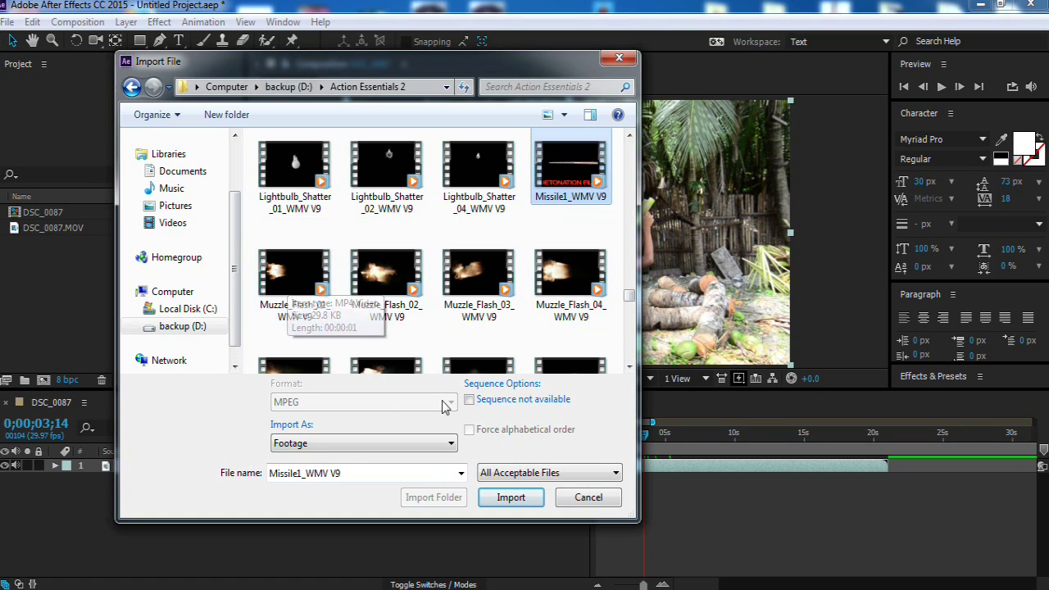
pyautogui.click(310, 293)
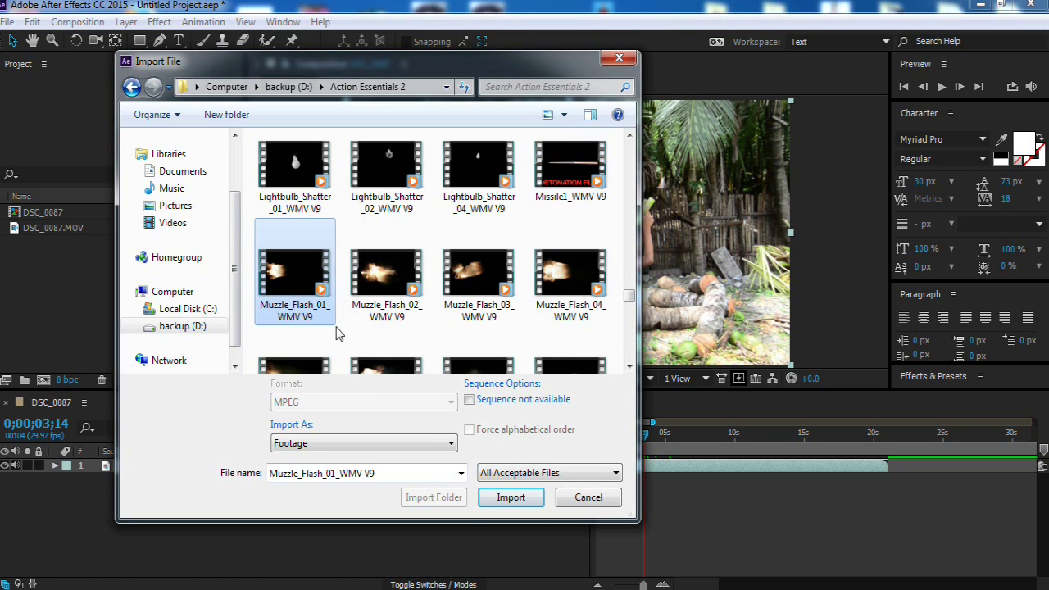
pyautogui.click(510, 498)
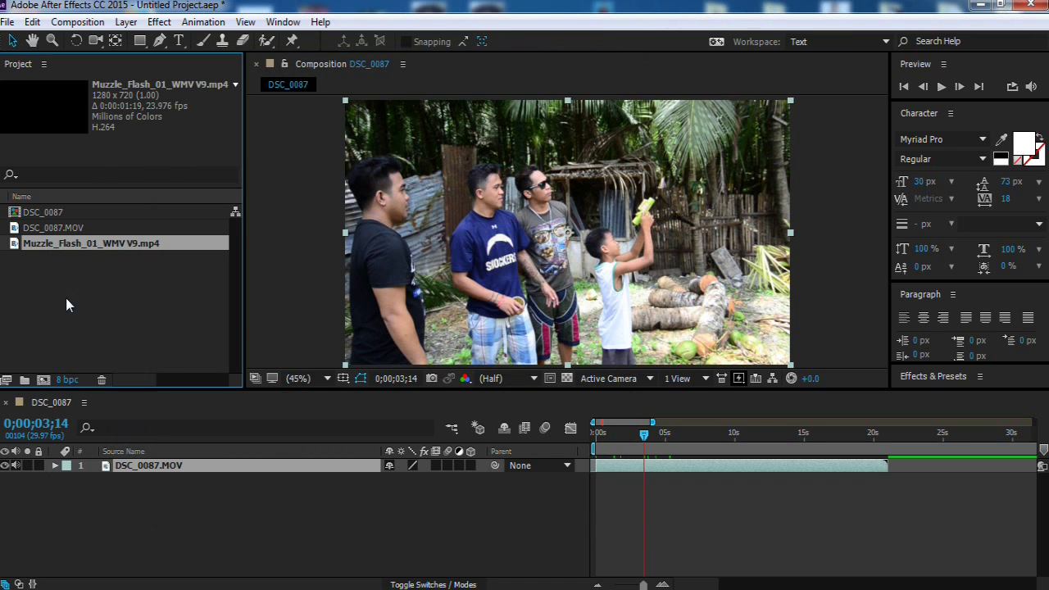
# Step: Add Muzzle_Flash_01 as the top layer of DSC_0087 at 0 and zoom the timeline to 9 seconds
pyautogui.moveTo(67, 250); pyautogui.dragTo(603, 472)
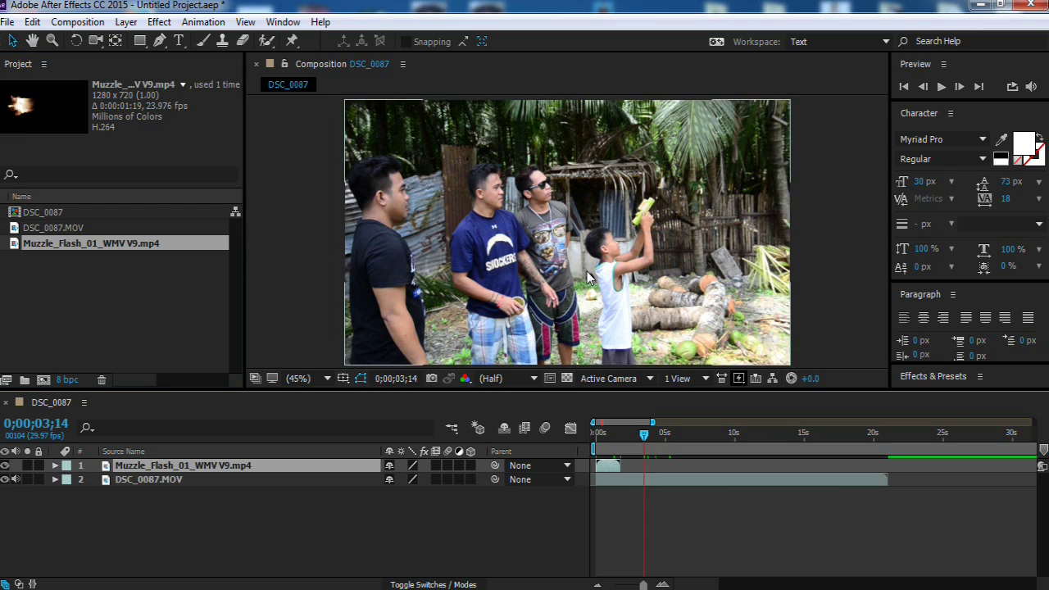
pyautogui.click(606, 435)
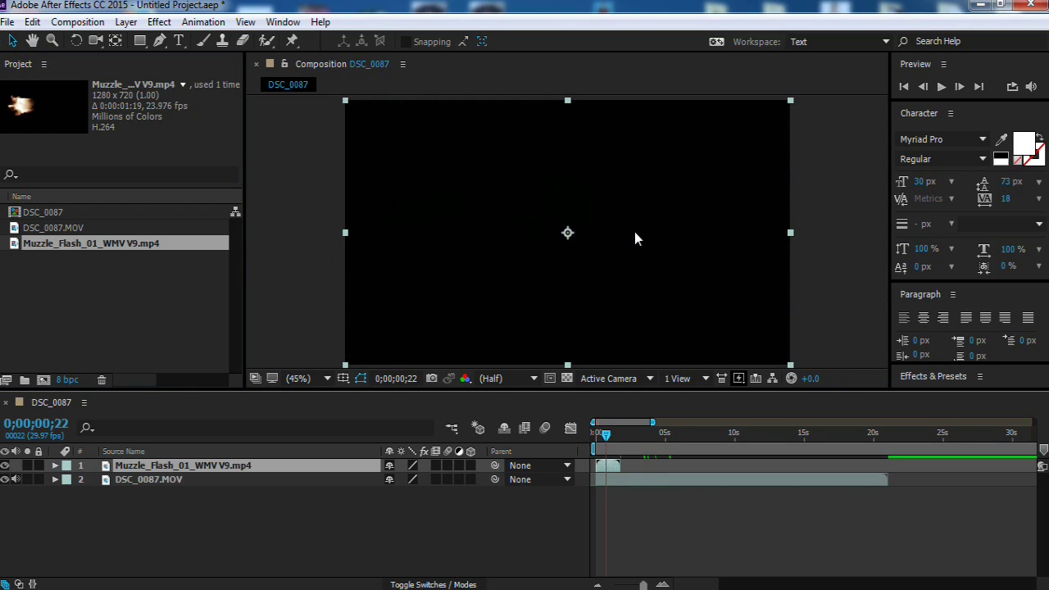
pyautogui.click(594, 436)
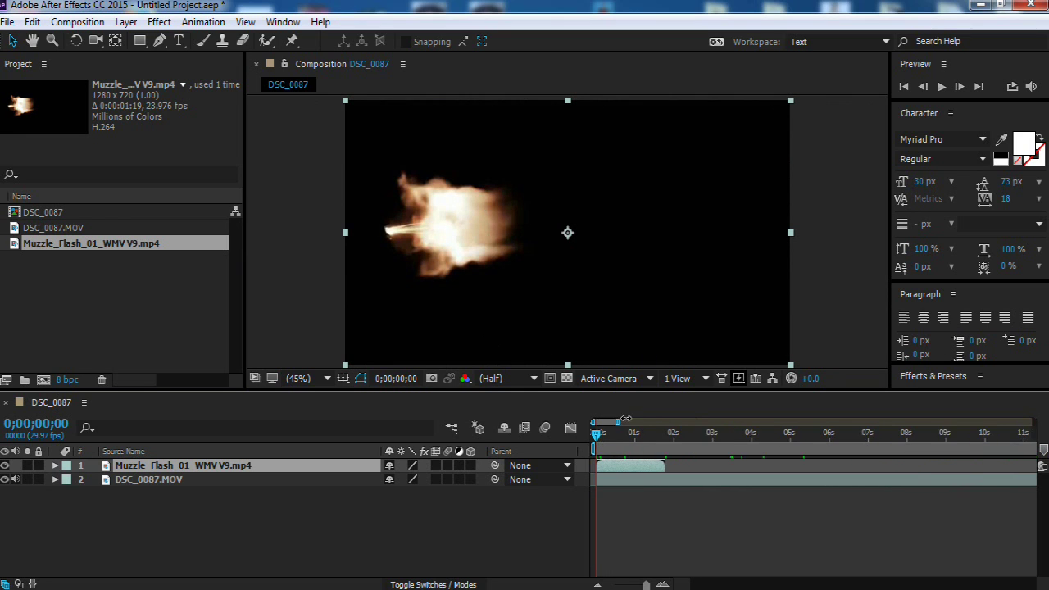
pyautogui.moveTo(653, 422); pyautogui.dragTo(615, 422)
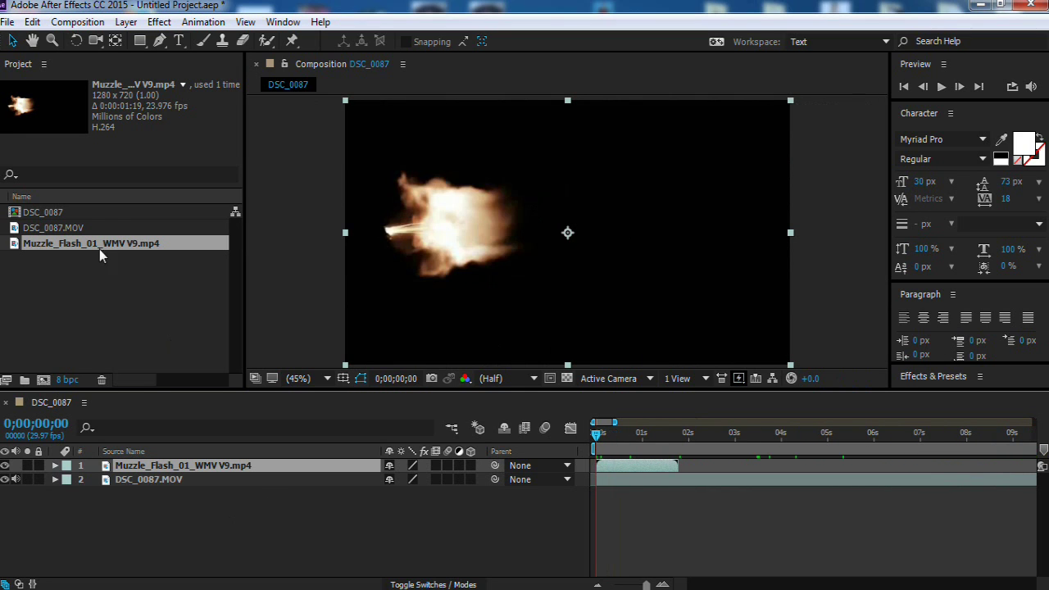
# Step: Create a DSC_0088 composition from DSC_0087.MOV
pyautogui.click(181, 532)
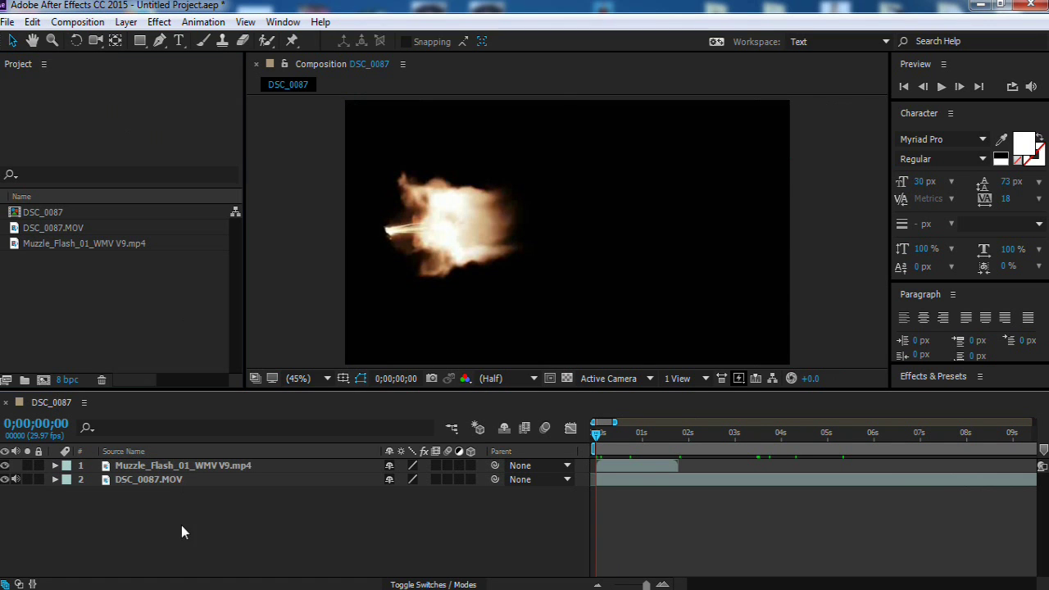
pyautogui.click(90, 228)
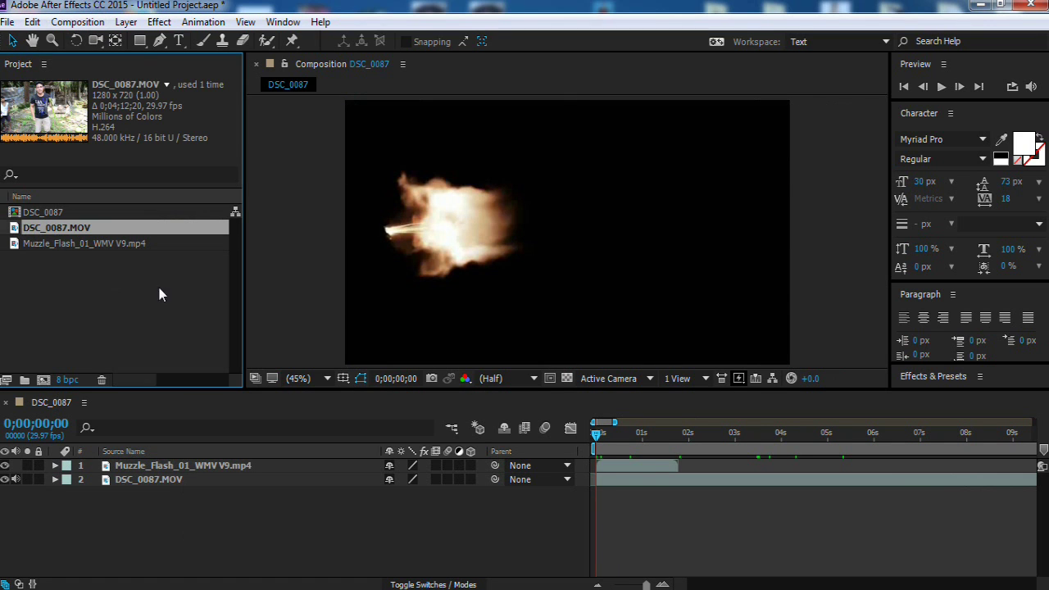
pyautogui.moveTo(59, 231); pyautogui.dragTo(44, 380)
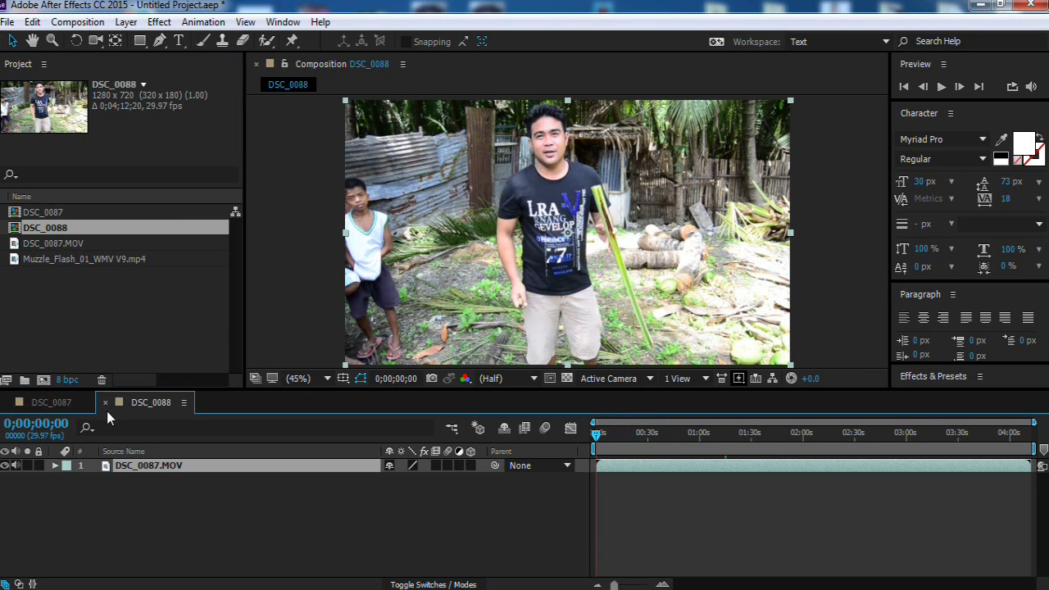
# Step: Close DSC_0088, build a Muzzle_Flash_01_WMV V9 composition from the flash clip, and preview it
pyautogui.click(106, 402)
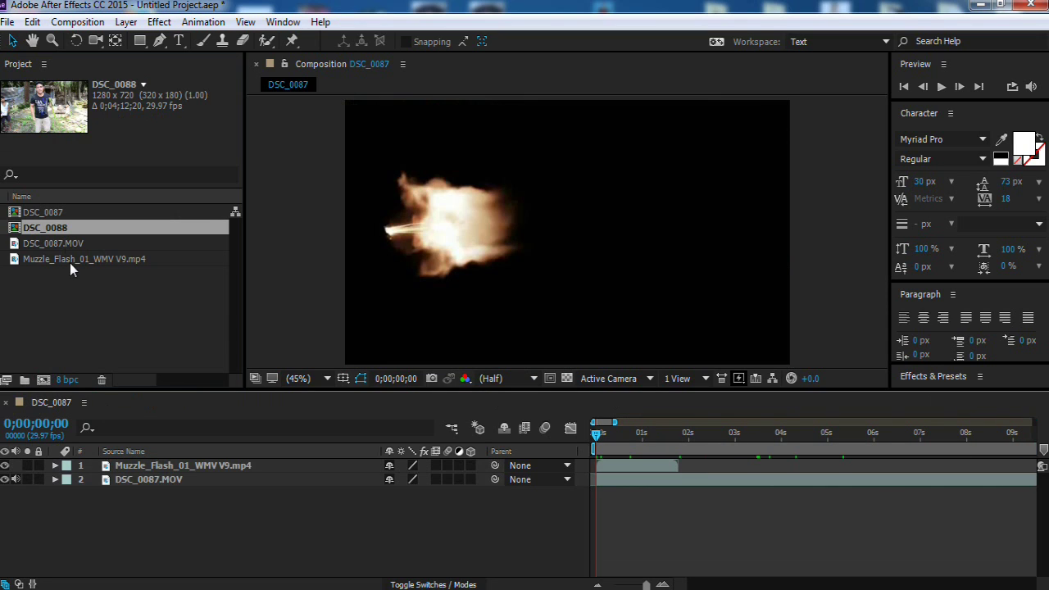
pyautogui.moveTo(69, 261); pyautogui.dragTo(43, 380)
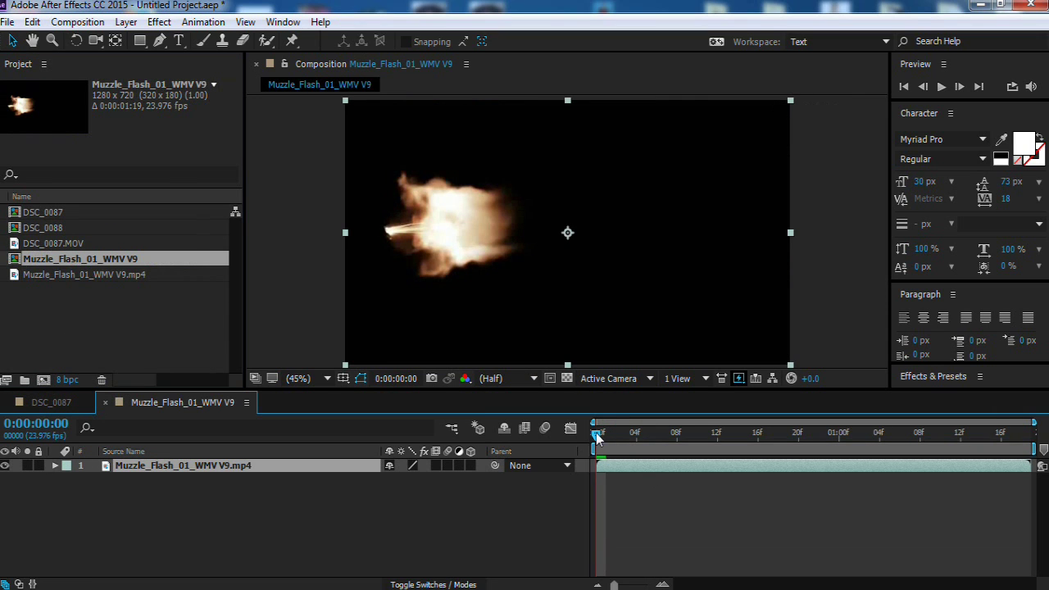
pyautogui.moveTo(596, 439); pyautogui.dragTo(597, 443)
pyautogui.click(96, 304)
pyautogui.click(185, 560)
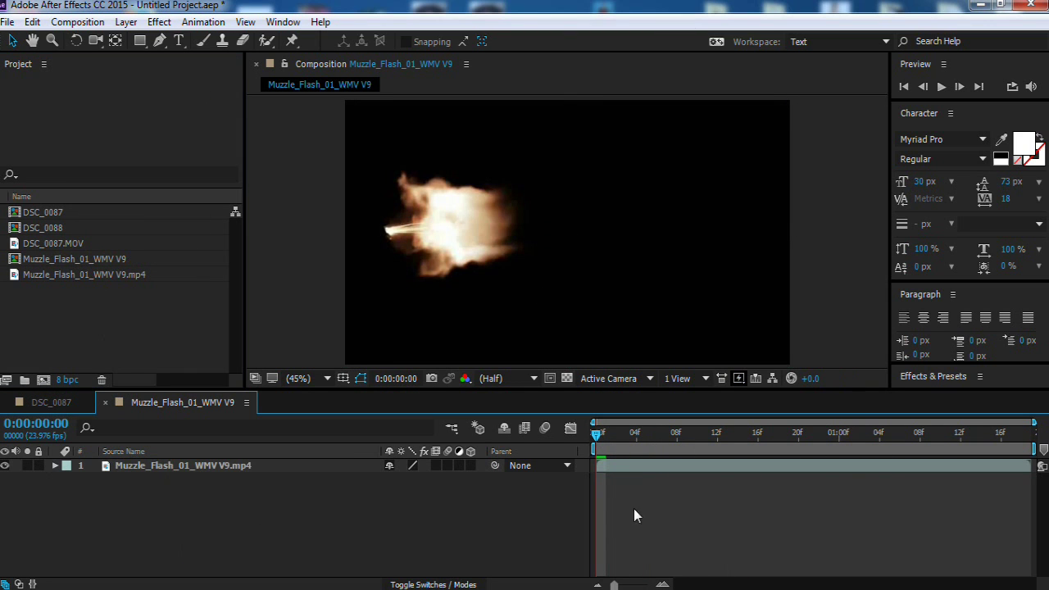
pyautogui.moveTo(610, 440); pyautogui.dragTo(596, 441)
# Step: Apply Shift Channels to the muzzle flash with Take Alpha From set to Luminance
pyautogui.click(159, 22)
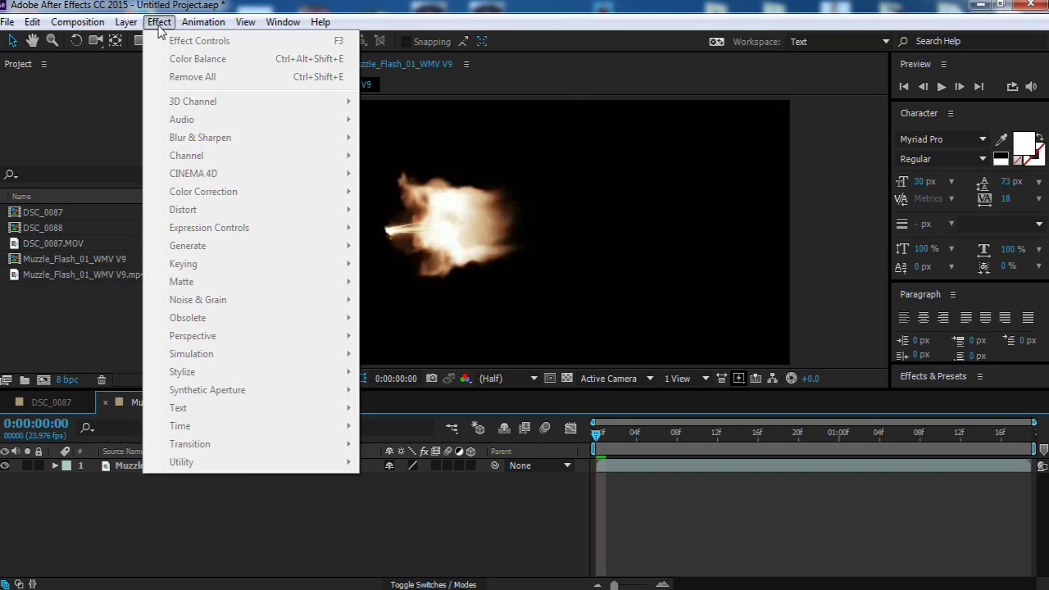
pyautogui.click(131, 489)
pyautogui.click(229, 465)
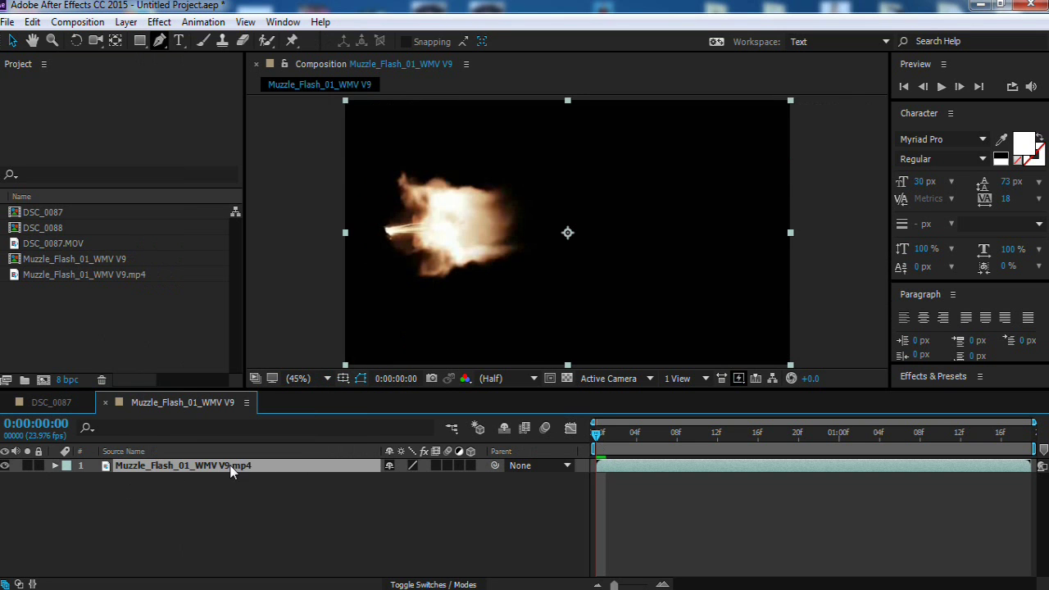
pyautogui.click(159, 22)
pyautogui.moveTo(254, 156)
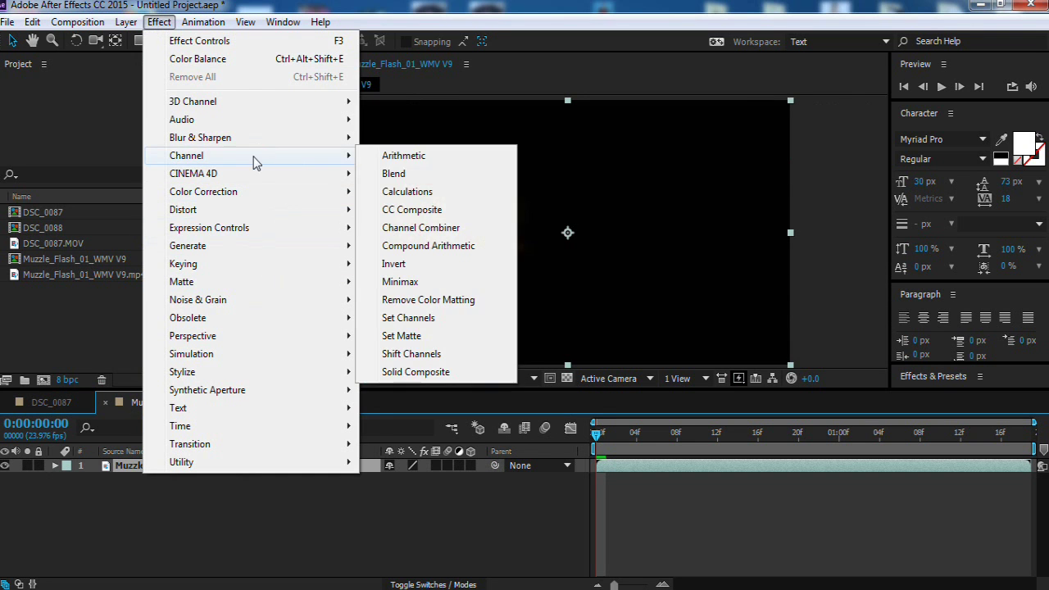
pyautogui.click(438, 355)
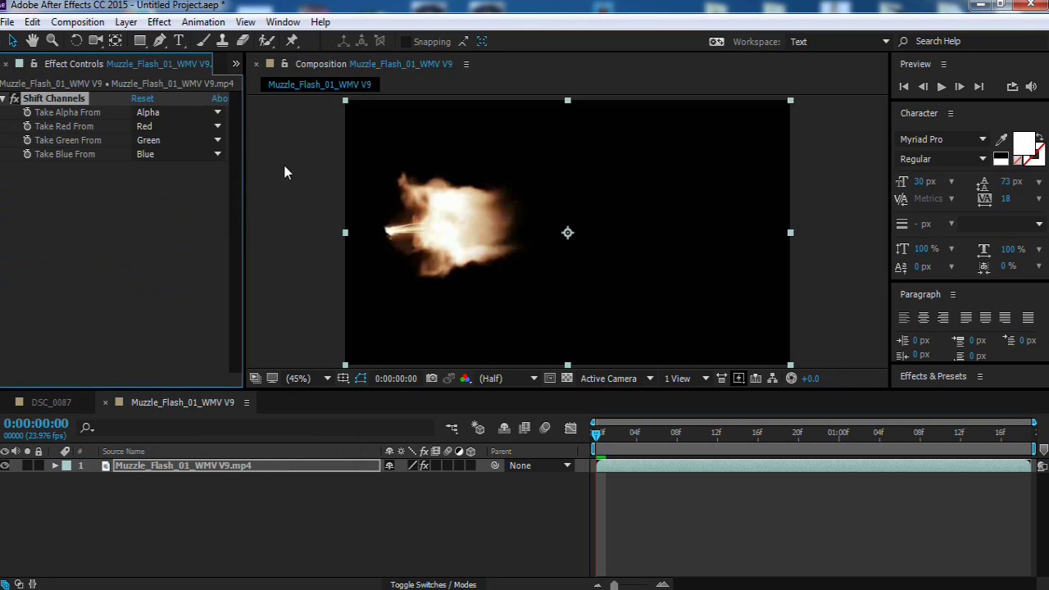
pyautogui.click(198, 113)
pyautogui.click(198, 204)
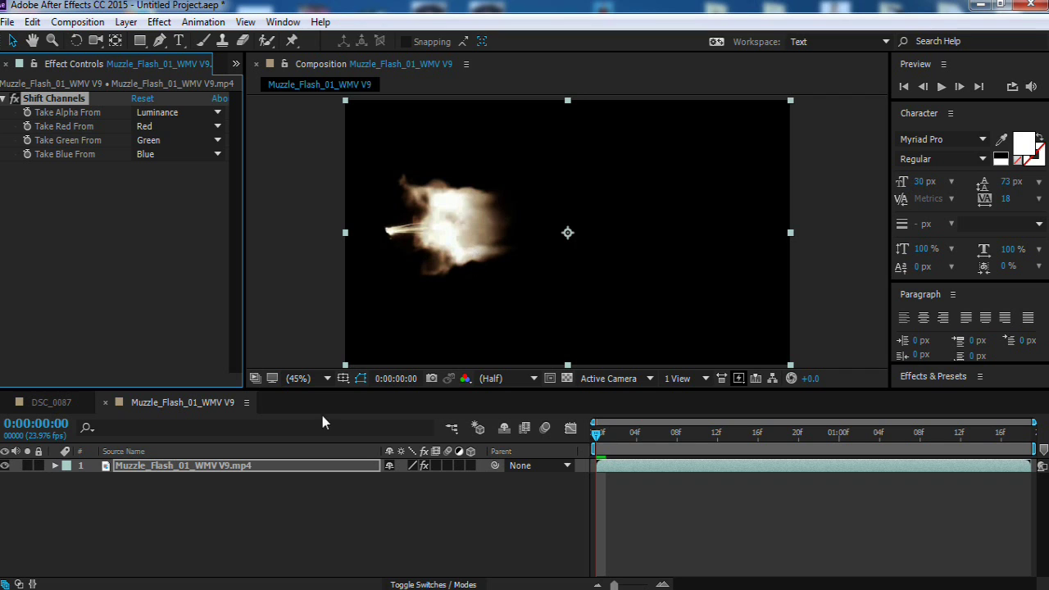
# Step: Add Remove Color Matting to the flash layer and return to the DSC_0087 composition
pyautogui.click(274, 512)
pyautogui.click(160, 23)
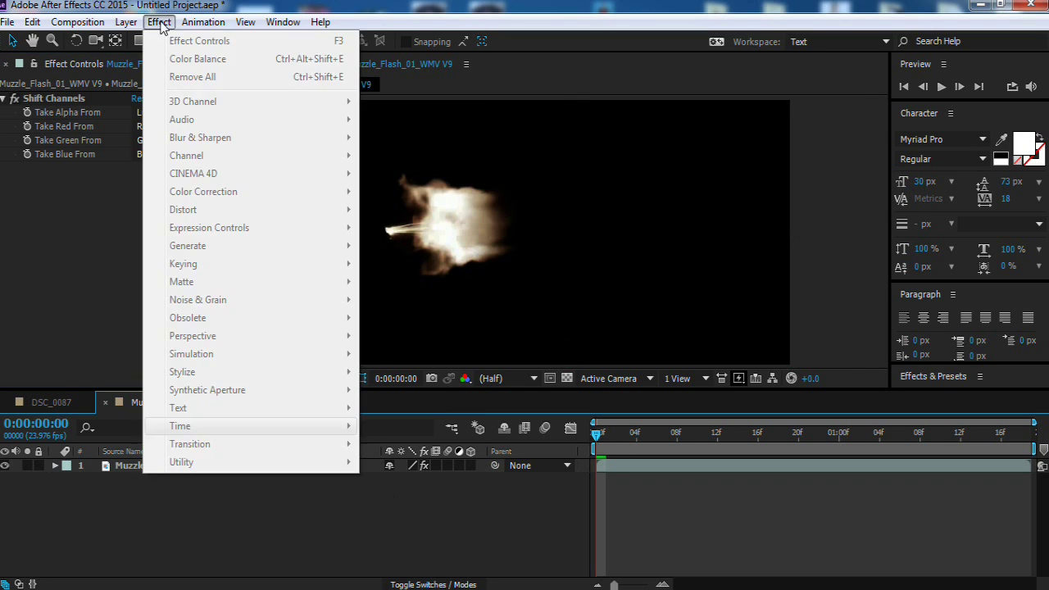
pyautogui.click(161, 23)
pyautogui.click(160, 23)
pyautogui.moveTo(213, 156)
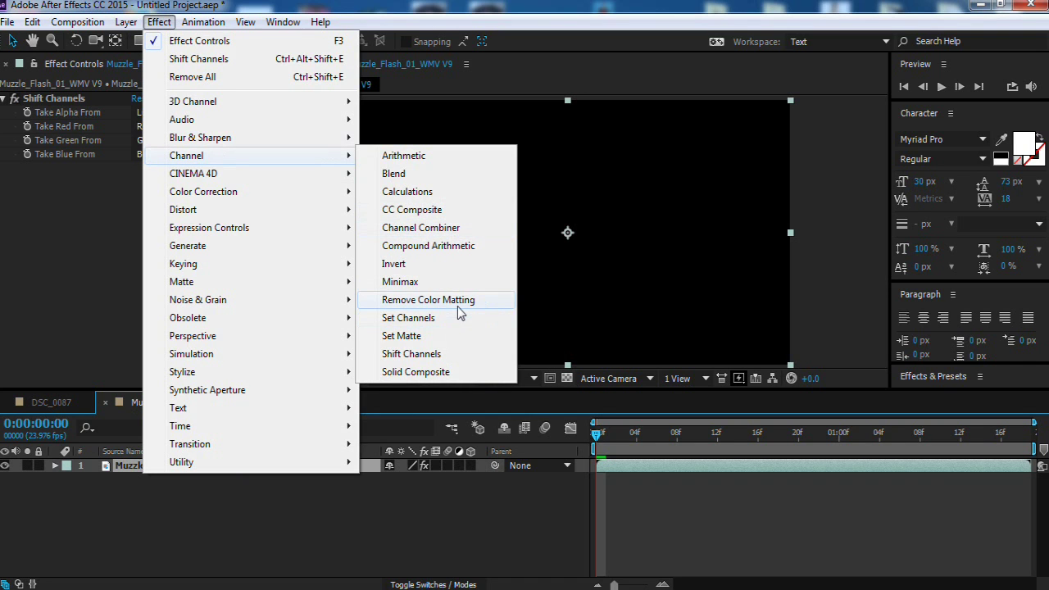
pyautogui.click(428, 300)
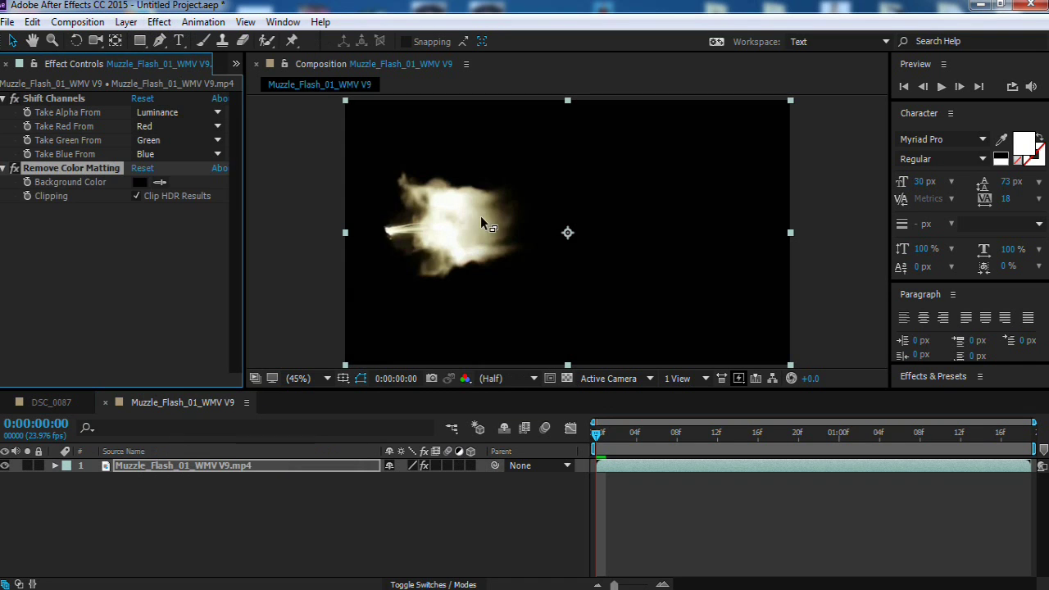
pyautogui.click(45, 402)
pyautogui.click(16, 64)
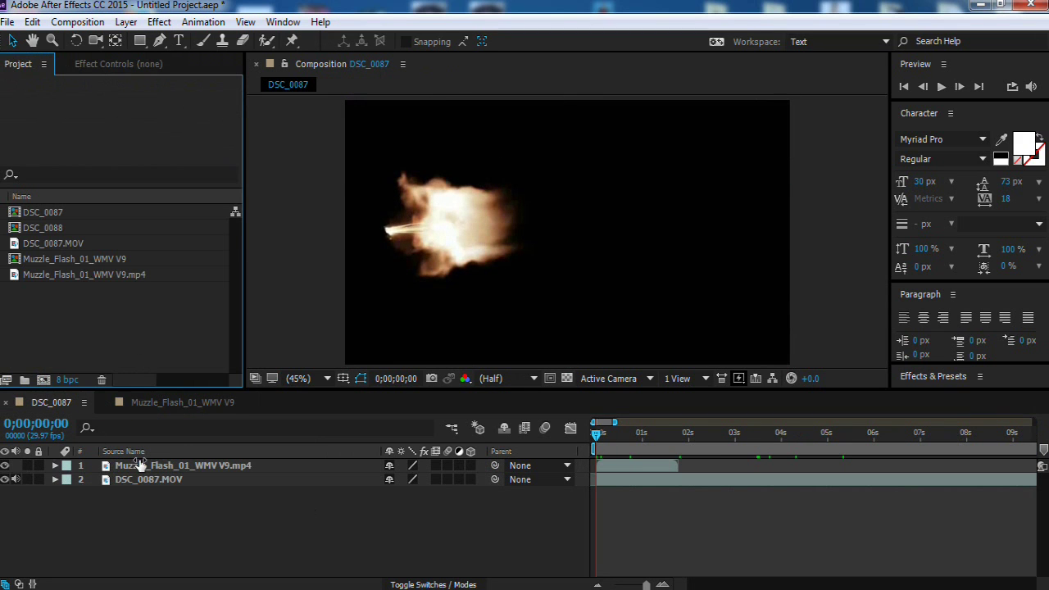
# Step: Place the Muzzle_Flash_01_WMV V9 composition into DSC_0088 and close DSC_0088
pyautogui.click(37, 212)
pyautogui.doubleClick(47, 227)
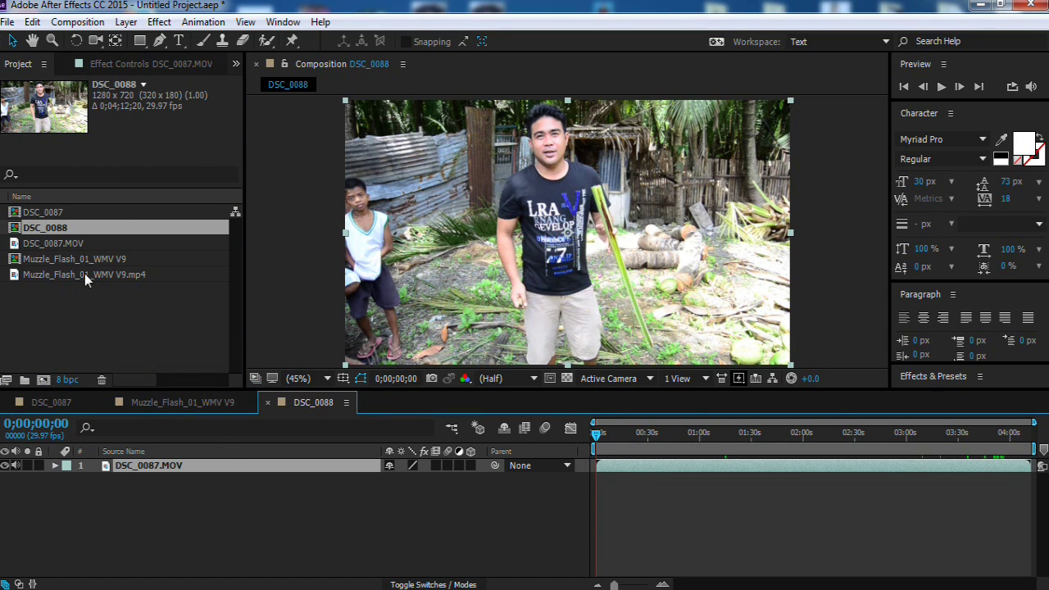
pyautogui.click(68, 260)
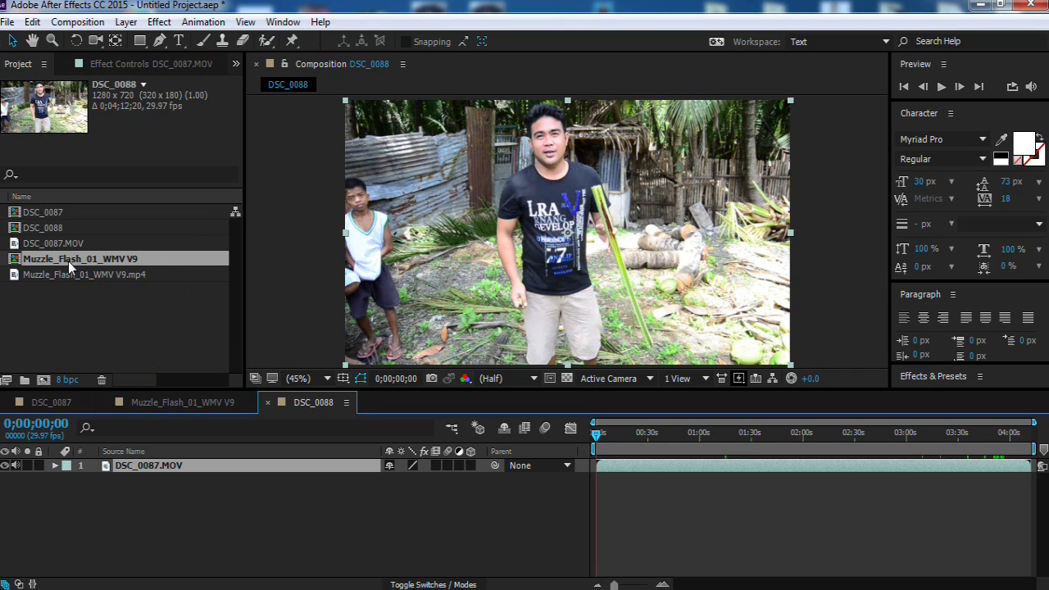
pyautogui.moveTo(51, 261); pyautogui.dragTo(563, 240)
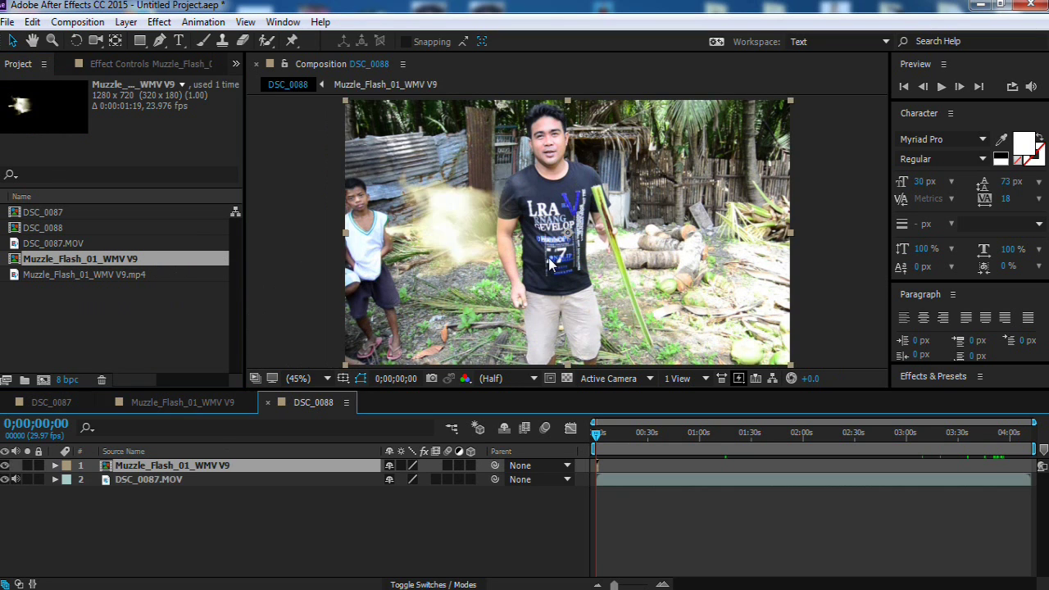
pyautogui.hotkey('ctrl', 'w')
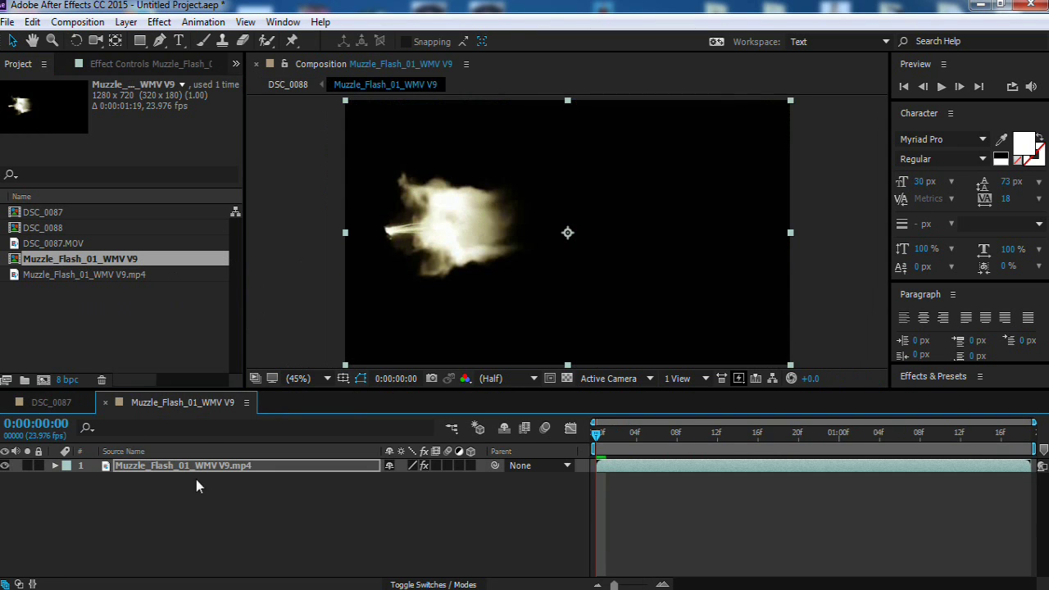
# Step: In DSC_0087, delete the raw muzzle flash mp4 layer and add the keyed flash composition
pyautogui.click(51, 402)
pyautogui.click(155, 464)
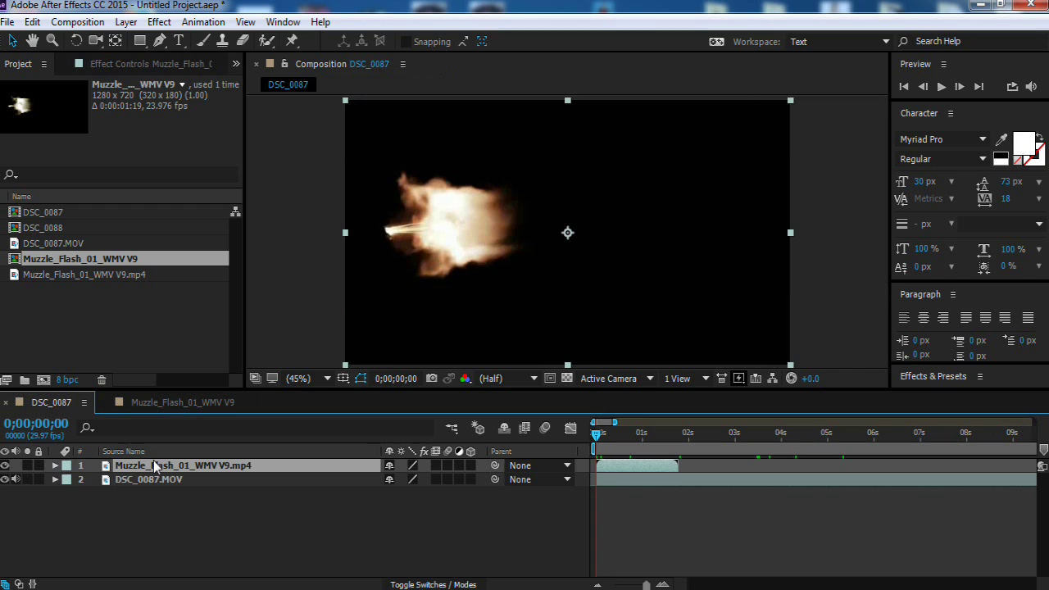
pyautogui.press('Delete')
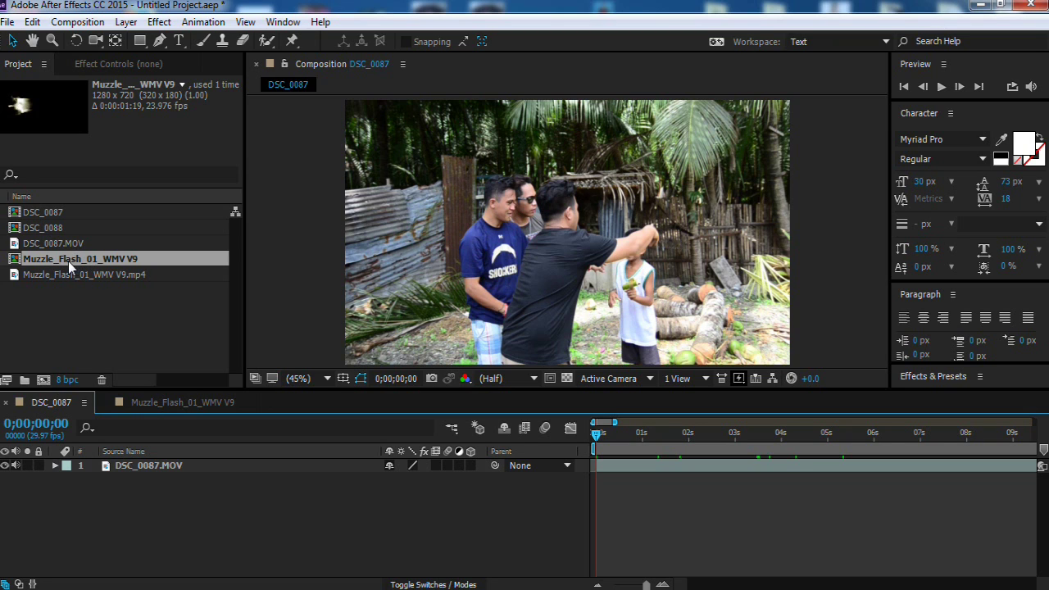
pyautogui.moveTo(56, 260); pyautogui.dragTo(574, 234)
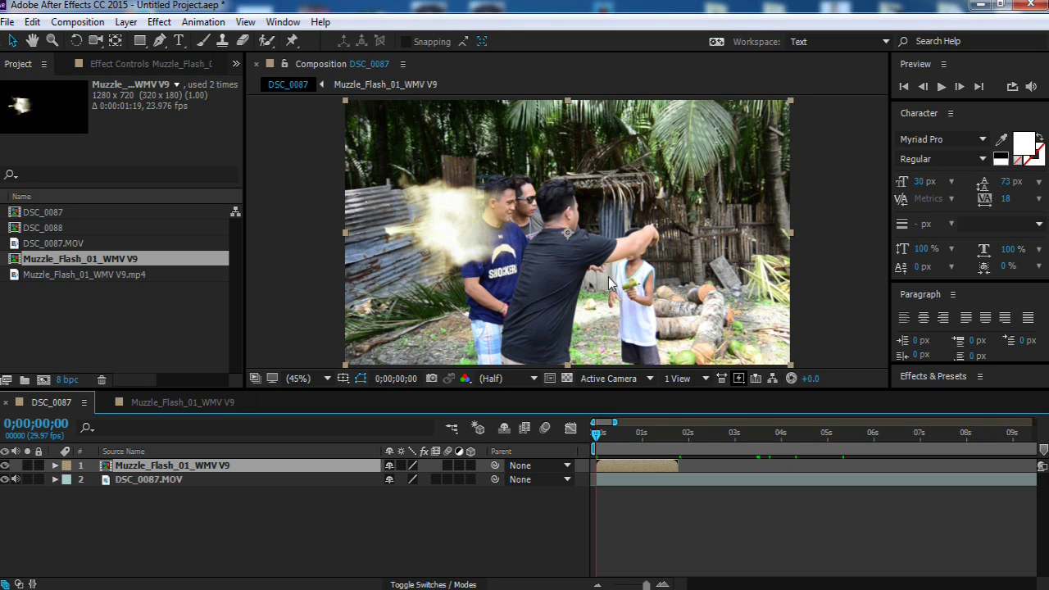
# Step: Find the firing frame at 0;00;03;17 on the timeline
pyautogui.press('-')
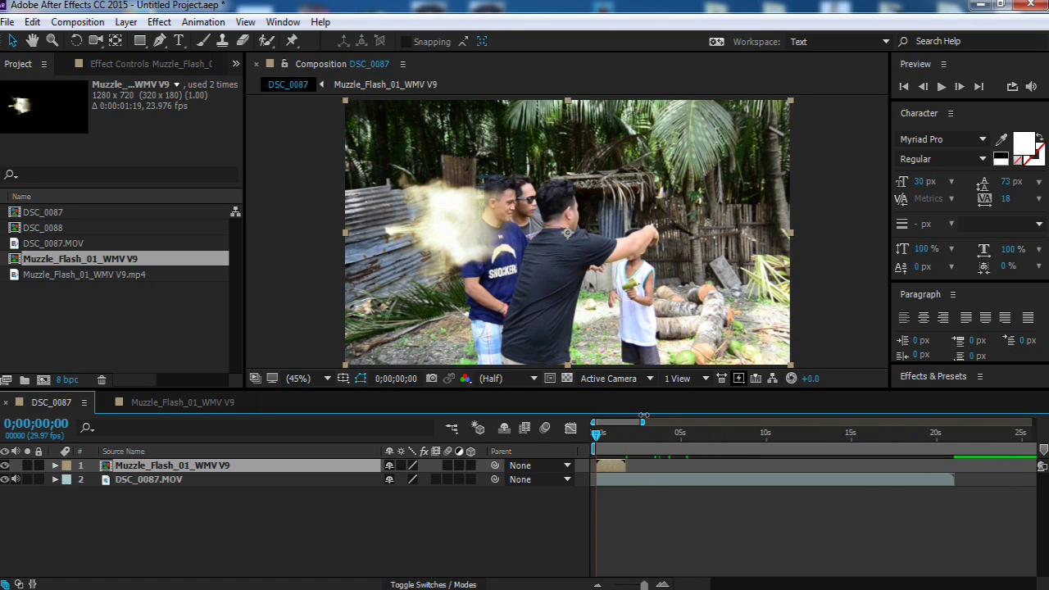
pyautogui.moveTo(597, 432); pyautogui.dragTo(658, 434)
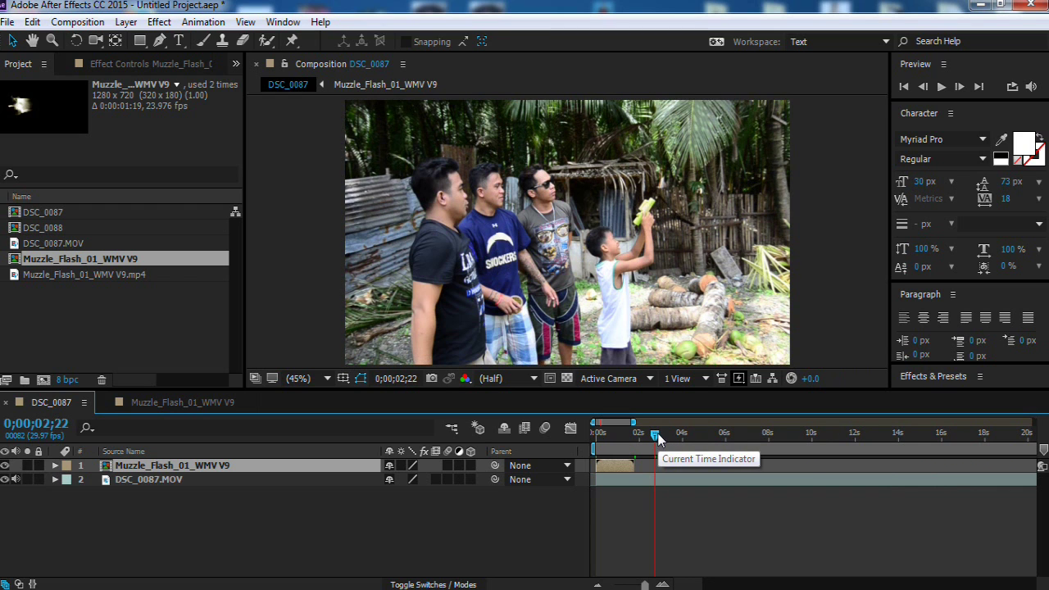
pyautogui.moveTo(655, 438); pyautogui.dragTo(652, 439)
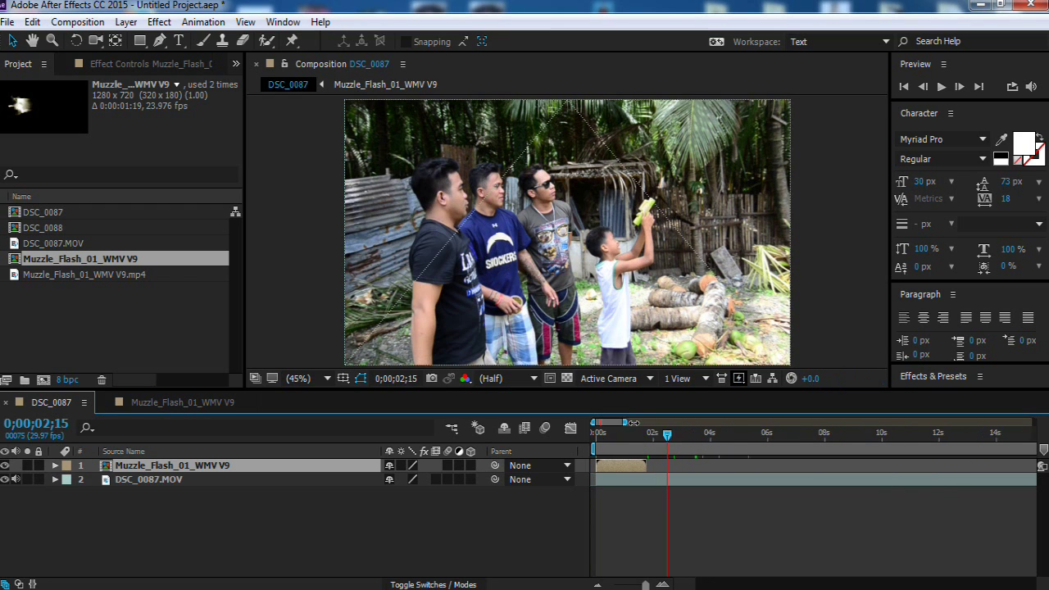
pyautogui.press('=')
pyautogui.press('=')
pyautogui.moveTo(782, 435)
pyautogui.mouseDown()
pyautogui.moveTo(778, 443)
pyautogui.moveTo(795, 443)
pyautogui.mouseUp()
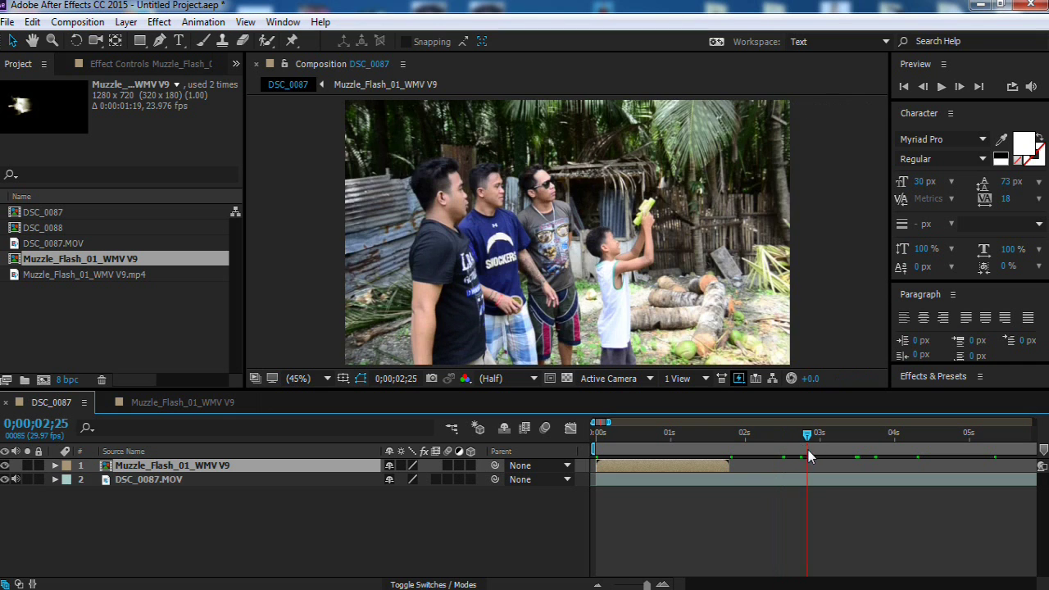
pyautogui.moveTo(795, 442)
pyautogui.mouseDown()
pyautogui.moveTo(822, 434)
pyautogui.moveTo(861, 457)
pyautogui.mouseUp()
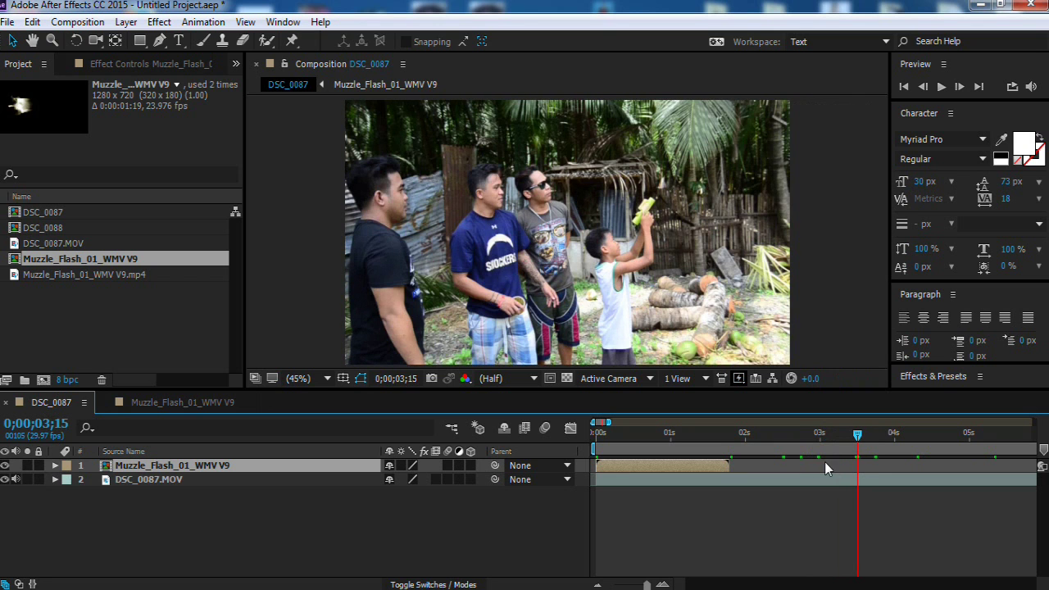
pyautogui.moveTo(862, 457); pyautogui.dragTo(862, 443)
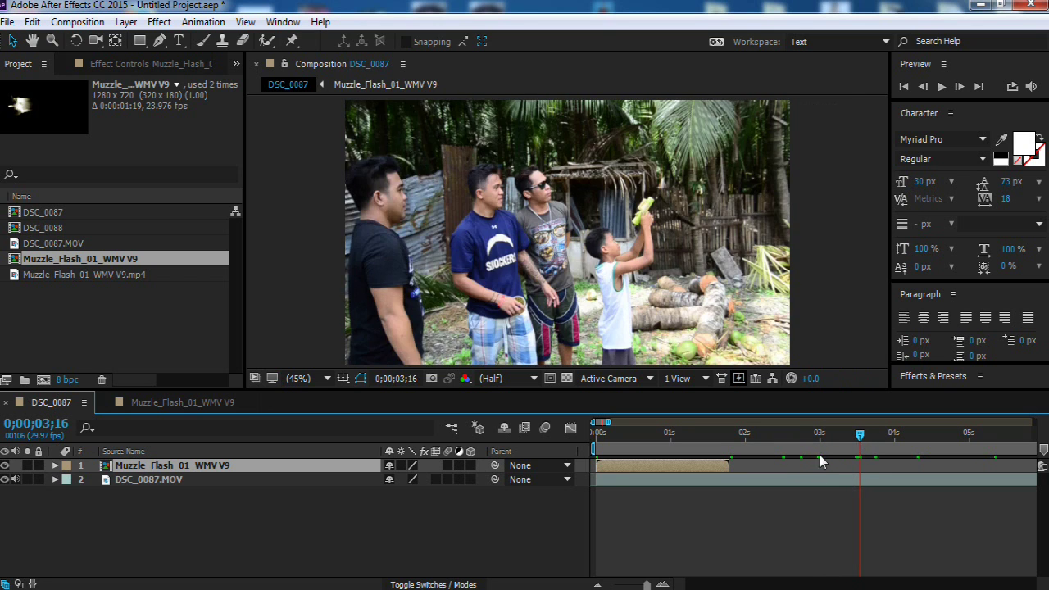
pyautogui.press('pagedown')
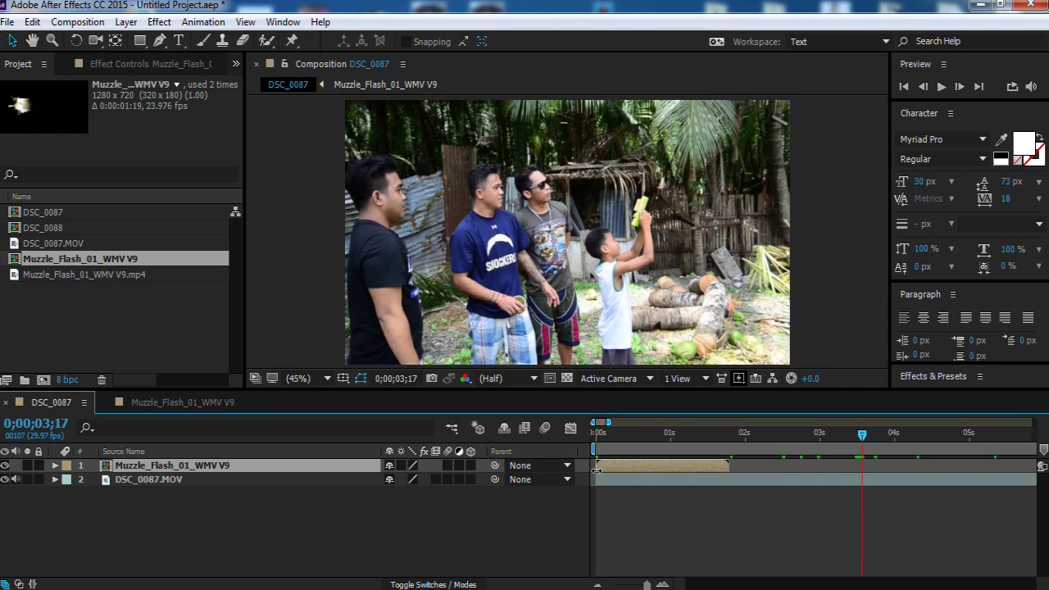
# Step: Slide the muzzle flash layer so it starts at 0;00;03;17, viewing at 25%
pyautogui.moveTo(638, 467); pyautogui.dragTo(902, 464)
pyautogui.moveTo(459, 234); pyautogui.dragTo(644, 232)
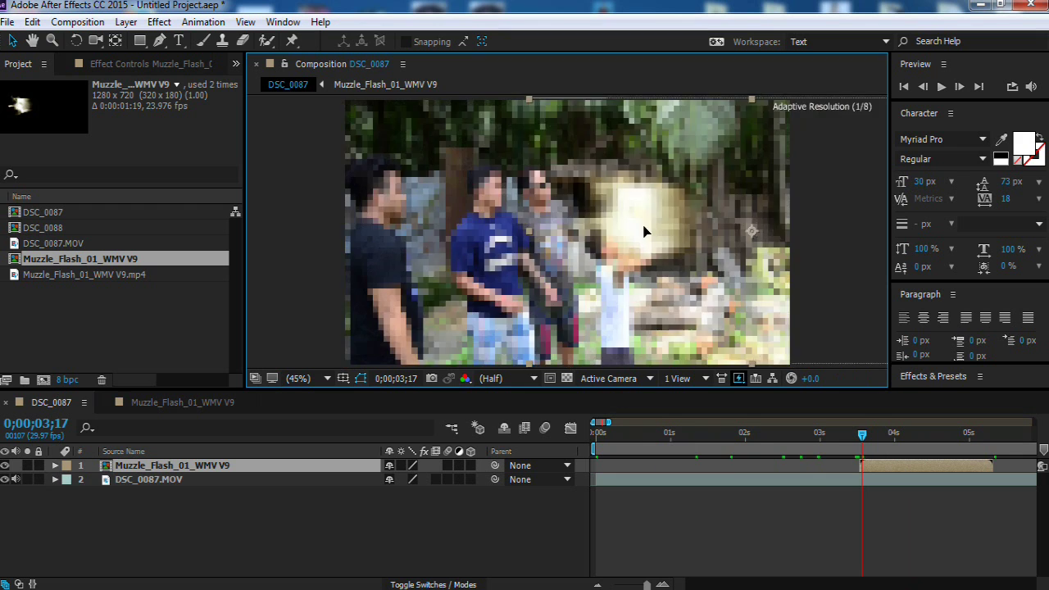
pyautogui.press(',')
pyautogui.press(',')
# Step: Rotate the flash about 45°, scale it down, and move it onto the toy gun tip
pyautogui.click(75, 42)
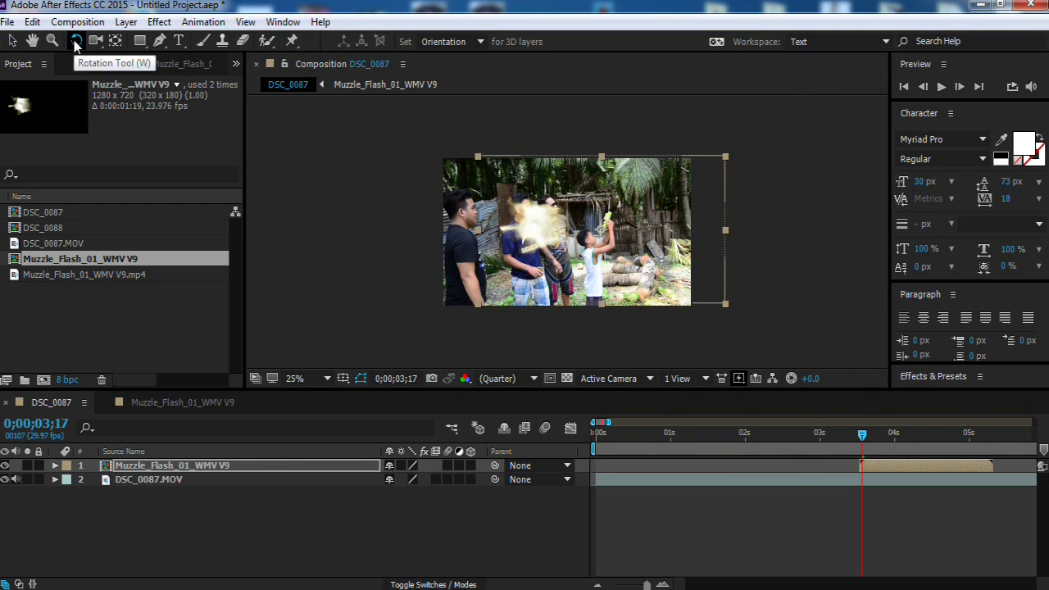
pyautogui.moveTo(694, 256); pyautogui.dragTo(658, 187)
pyautogui.press('v')
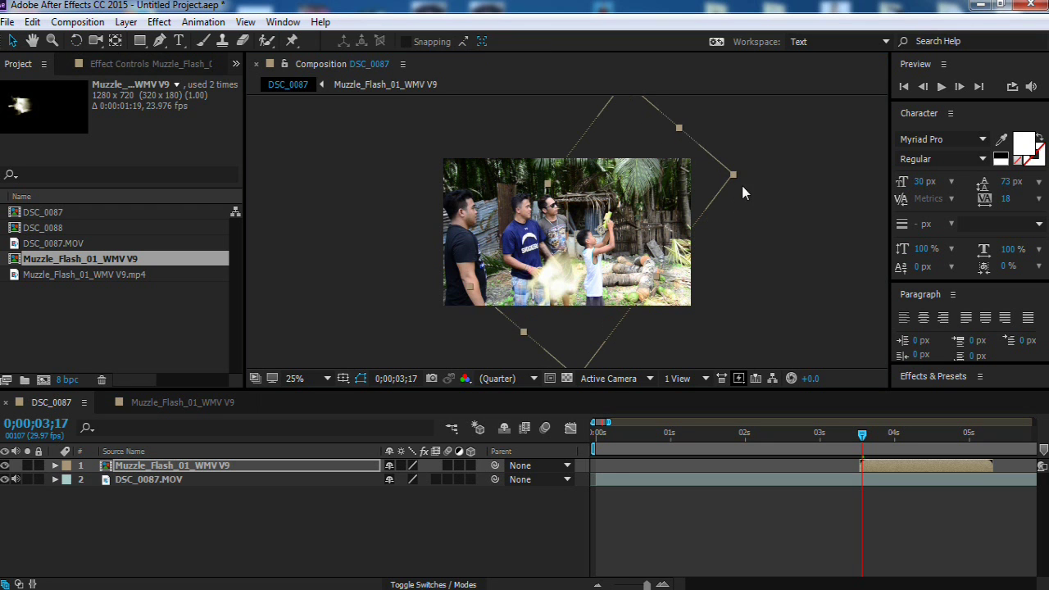
pyautogui.moveTo(734, 175); pyautogui.dragTo(652, 220)
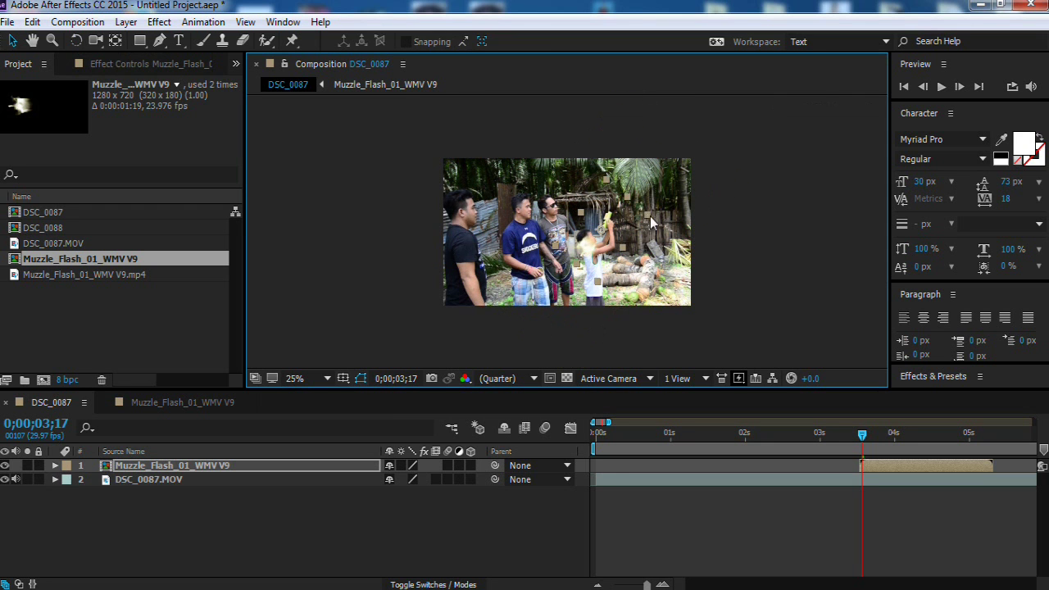
pyautogui.press('.')
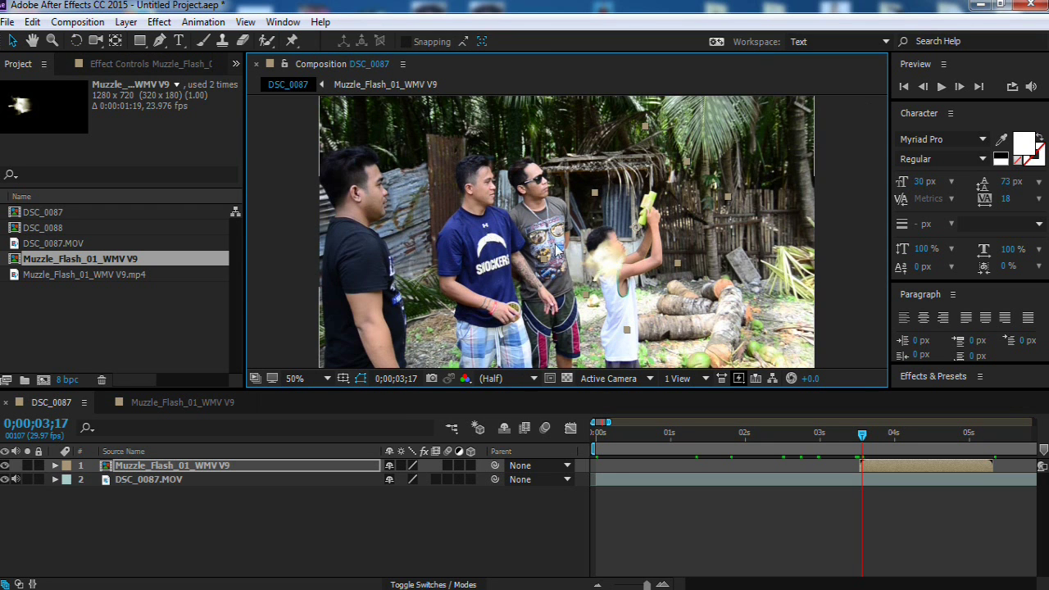
pyautogui.moveTo(556, 249); pyautogui.dragTo(670, 178)
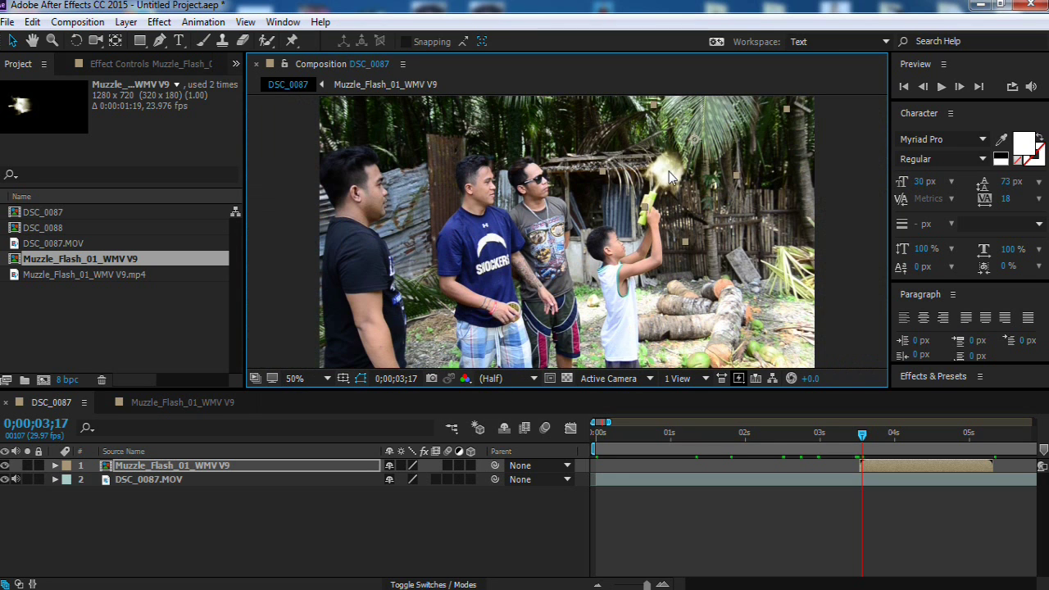
pyautogui.click(860, 437)
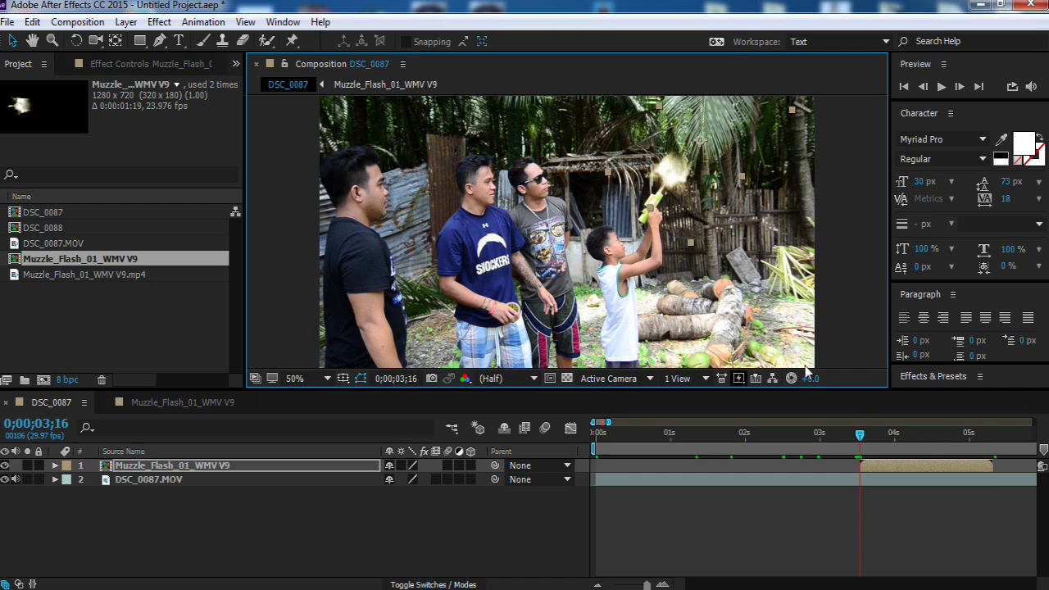
# Step: Enable Position keyframing on the flash and nudge it onto the gun tip at 0;00;03;17
pyautogui.click(54, 464)
pyautogui.click(68, 479)
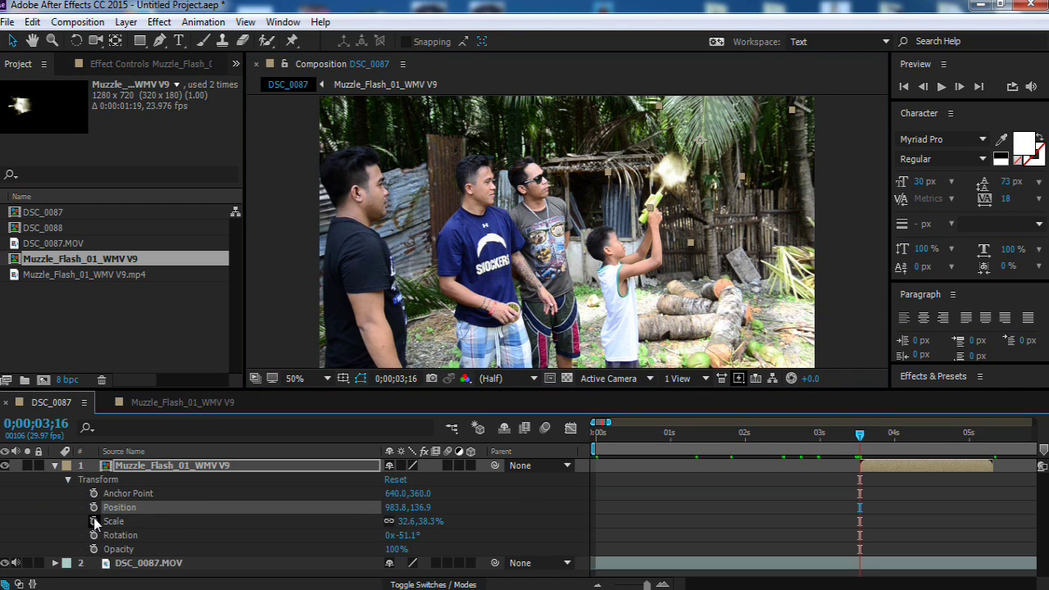
pyautogui.click(93, 509)
pyautogui.moveTo(861, 435); pyautogui.dragTo(862, 446)
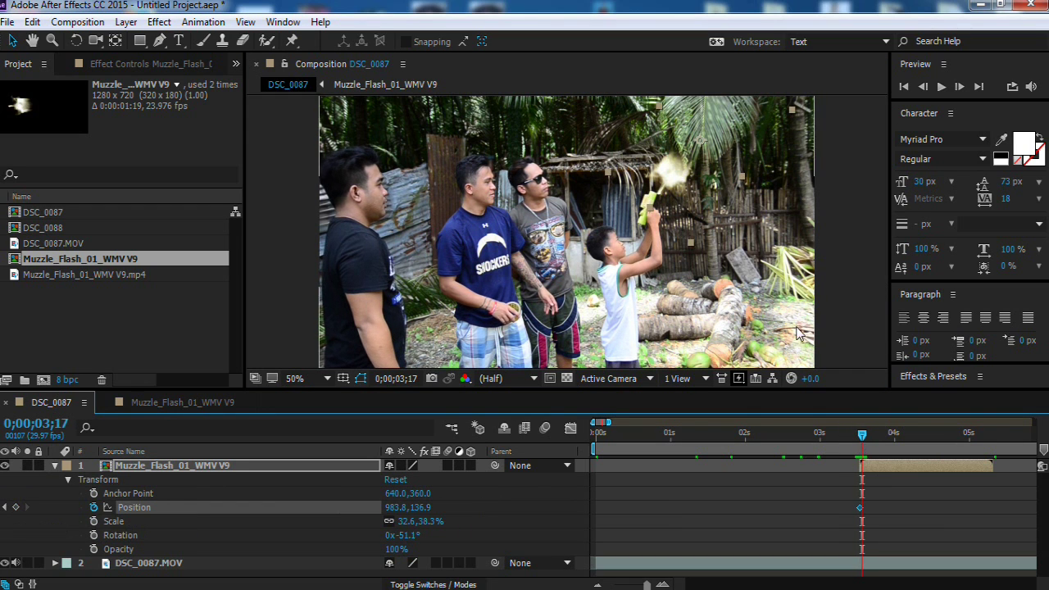
pyautogui.moveTo(609, 423); pyautogui.dragTo(606, 422)
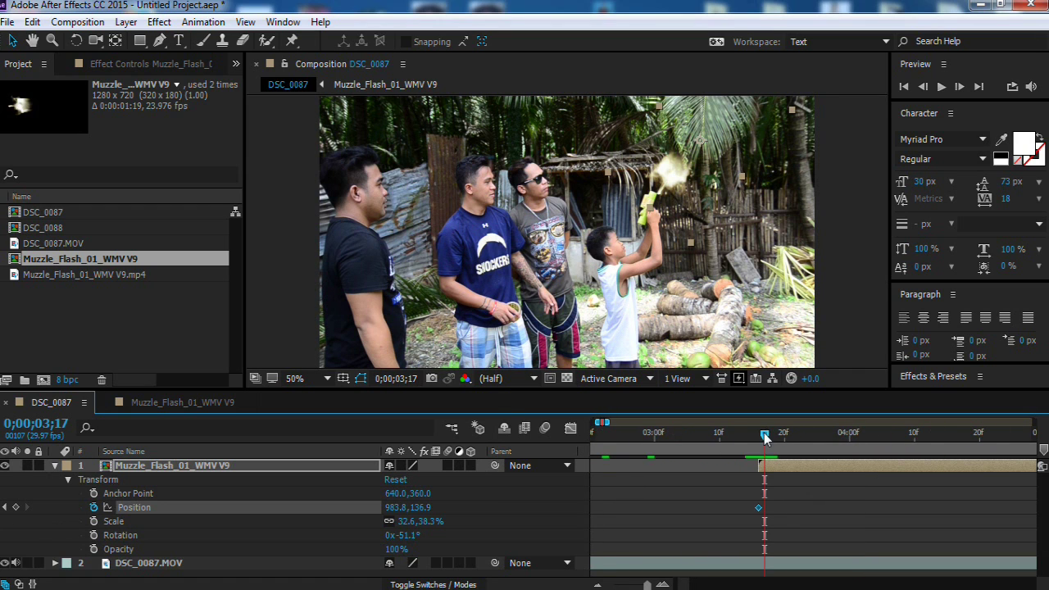
pyautogui.click(759, 437)
pyautogui.moveTo(761, 444); pyautogui.dragTo(764, 443)
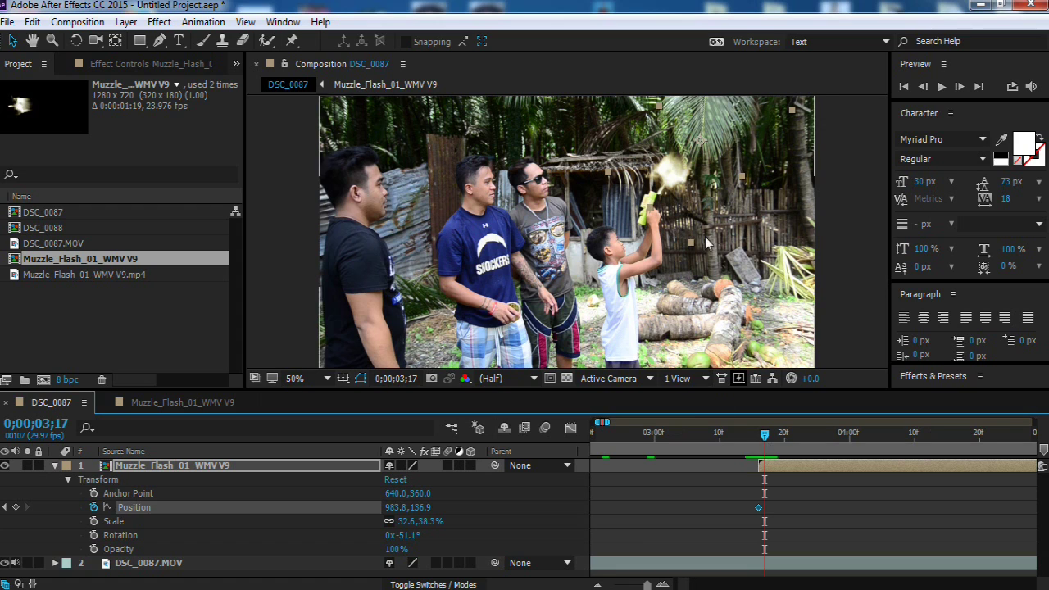
pyautogui.click(672, 176)
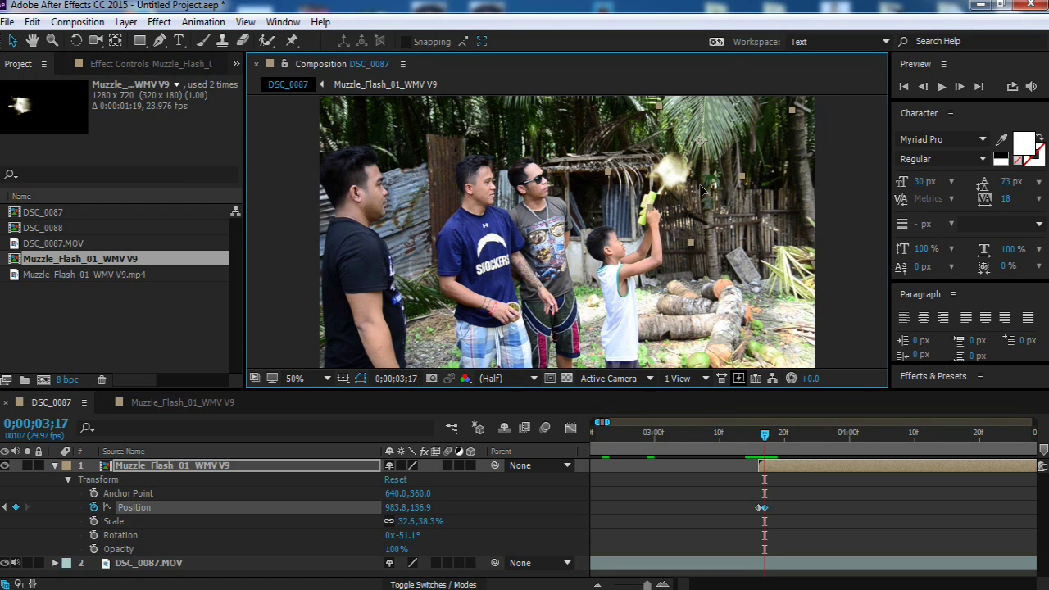
pyautogui.moveTo(687, 203); pyautogui.dragTo(682, 201)
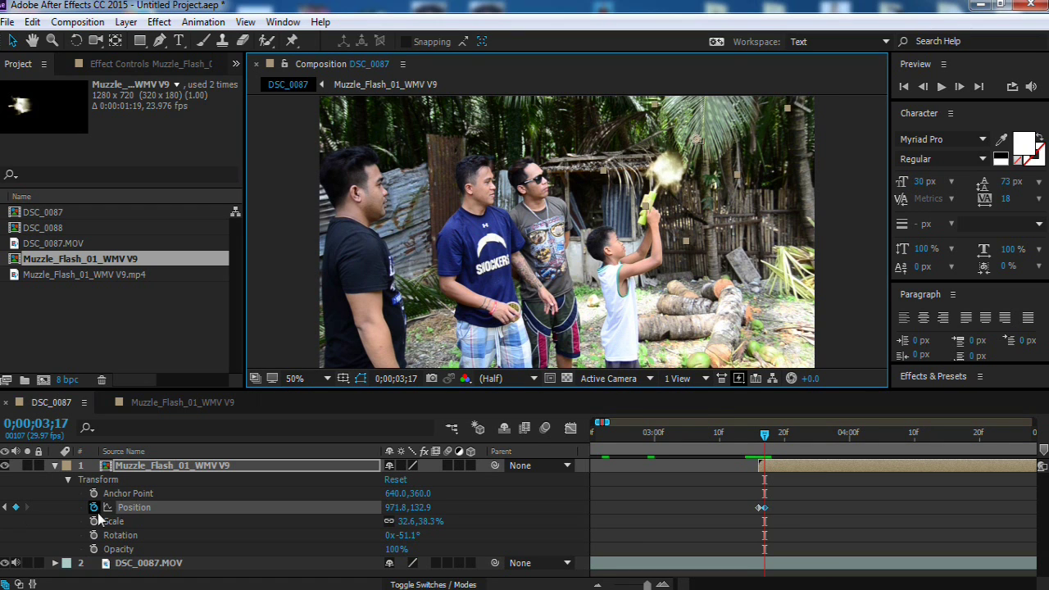
pyautogui.moveTo(764, 432); pyautogui.dragTo(759, 436)
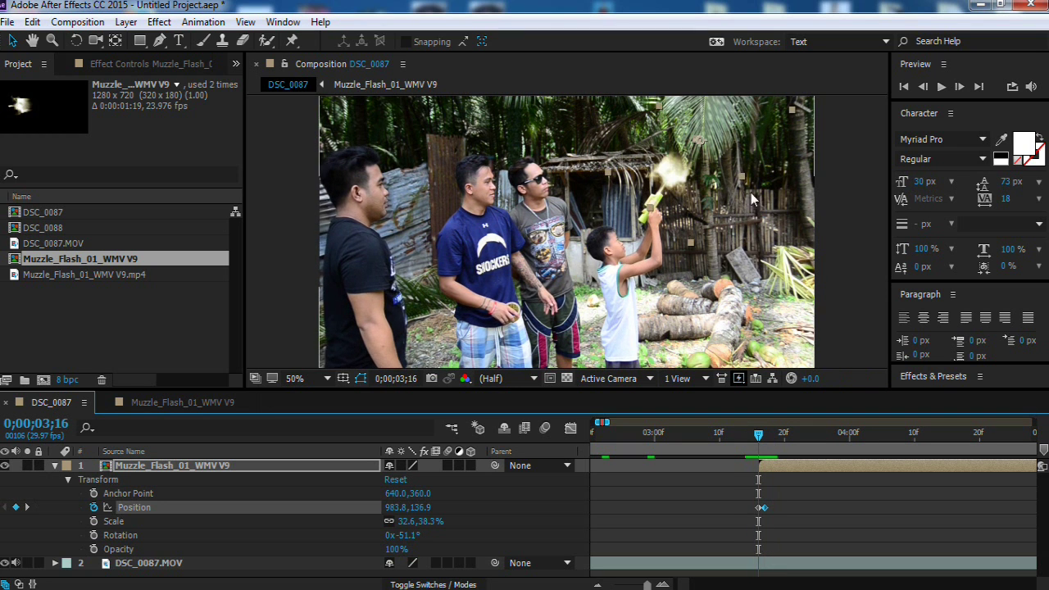
# Step: Enlarge the flash to 36.6,38.9% scale and reposition it onto the gun tip
pyautogui.press('w')
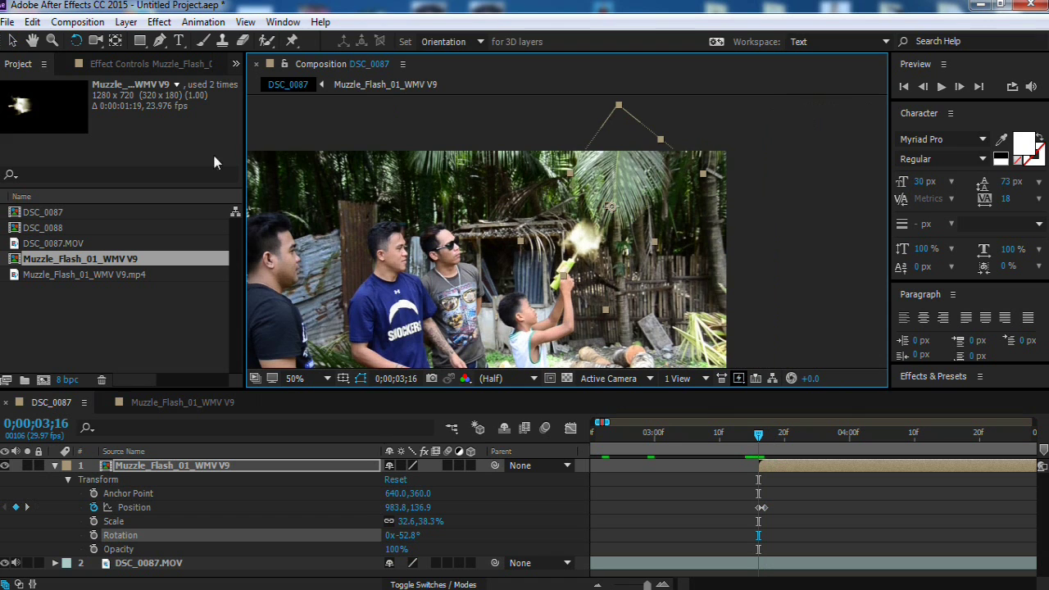
pyautogui.press('v')
pyautogui.moveTo(620, 106); pyautogui.dragTo(626, 96)
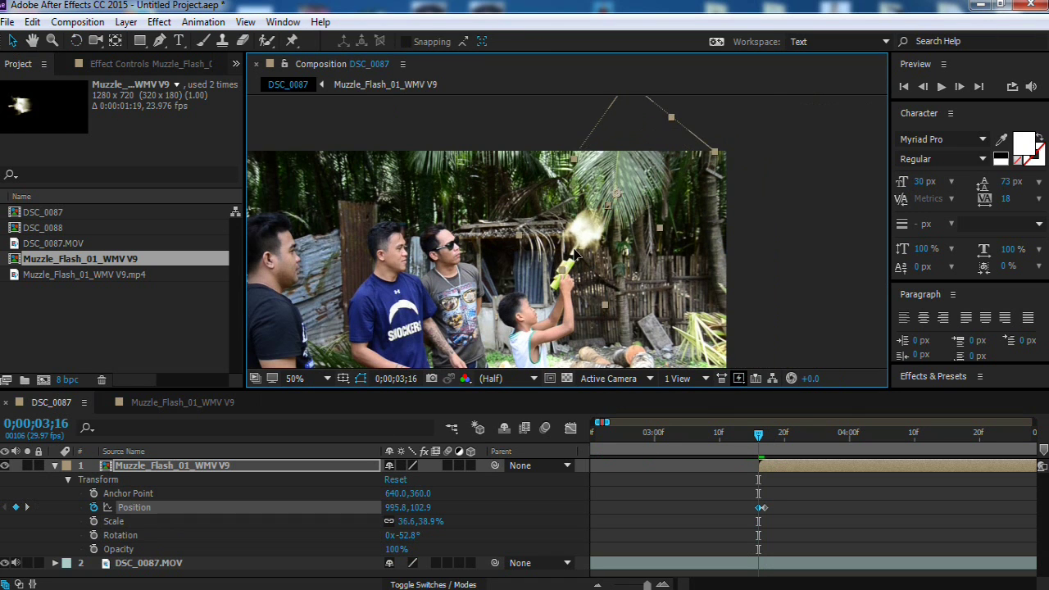
pyautogui.moveTo(576, 256)
pyautogui.mouseDown()
pyautogui.moveTo(581, 244)
pyautogui.moveTo(593, 255)
pyautogui.moveTo(596, 247)
pyautogui.mouseUp()
pyautogui.press('pagedown')
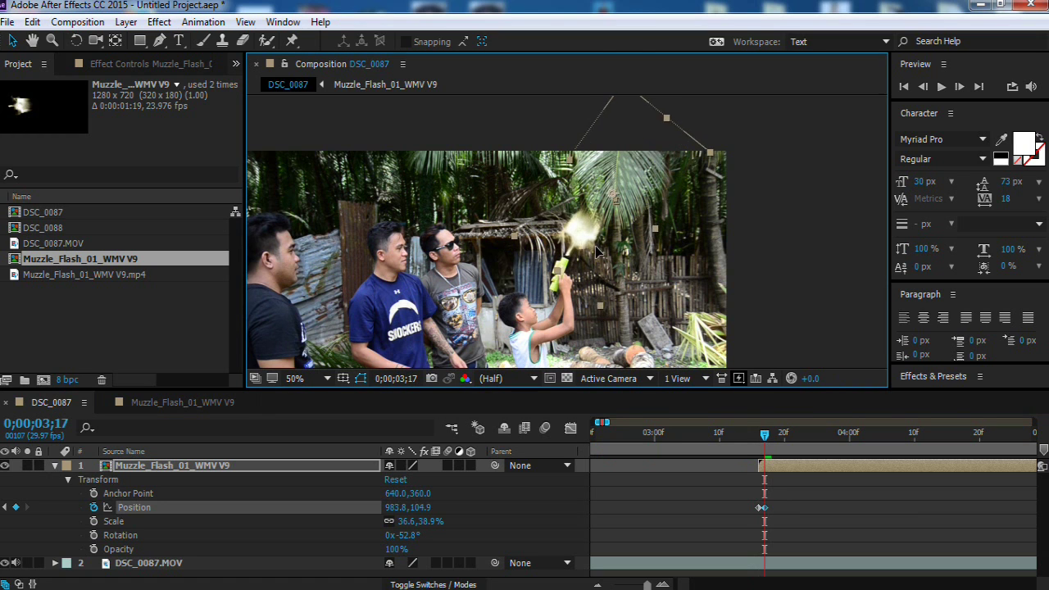
pyautogui.moveTo(764, 434)
pyautogui.mouseDown()
pyautogui.moveTo(781, 443)
pyautogui.moveTo(750, 442)
pyautogui.moveTo(771, 442)
pyautogui.mouseUp()
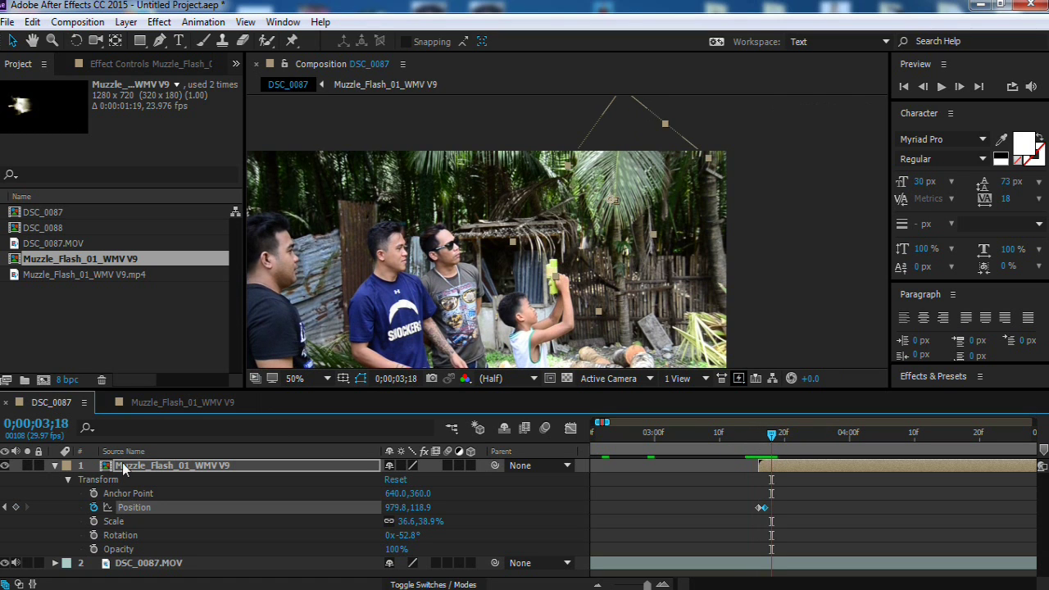
# Step: Preview the muzzle flash from frame 0;00;03;14, then select the DSC_0087.MOV layer
pyautogui.click(80, 340)
pyautogui.click(55, 466)
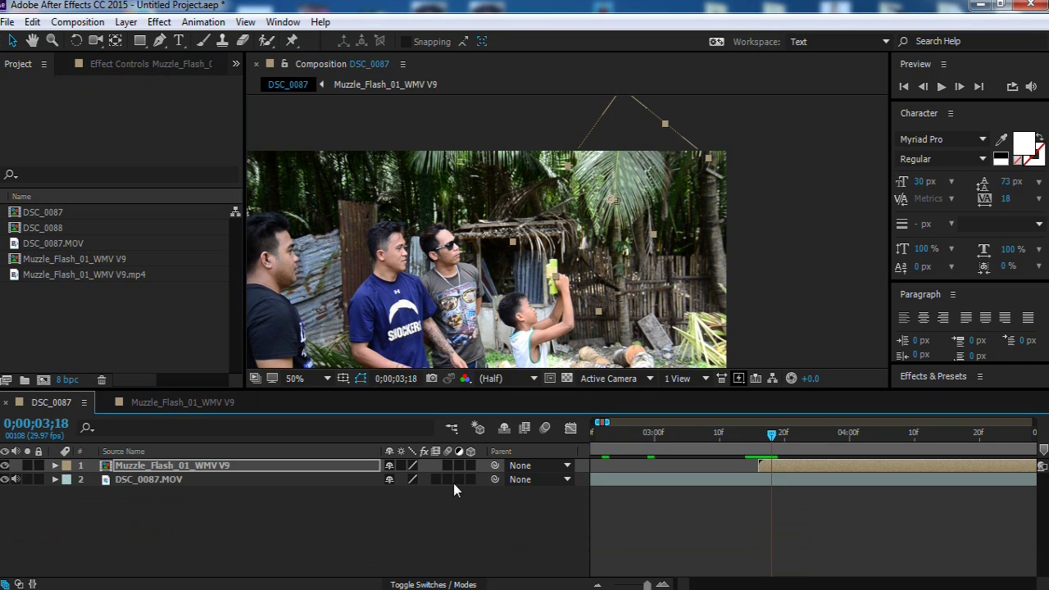
pyautogui.moveTo(754, 443); pyautogui.dragTo(744, 442)
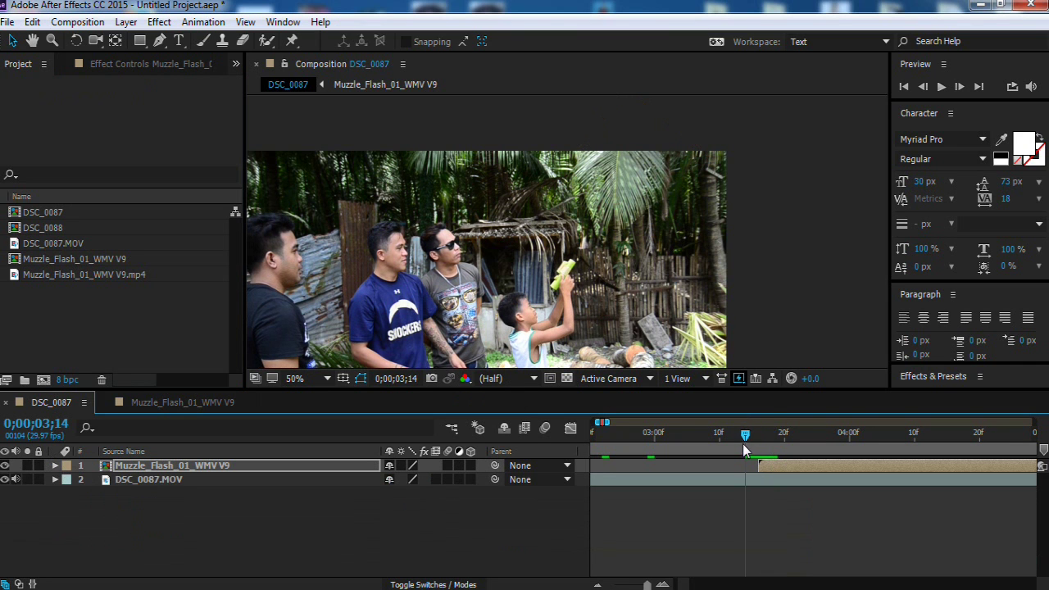
pyautogui.press('space')
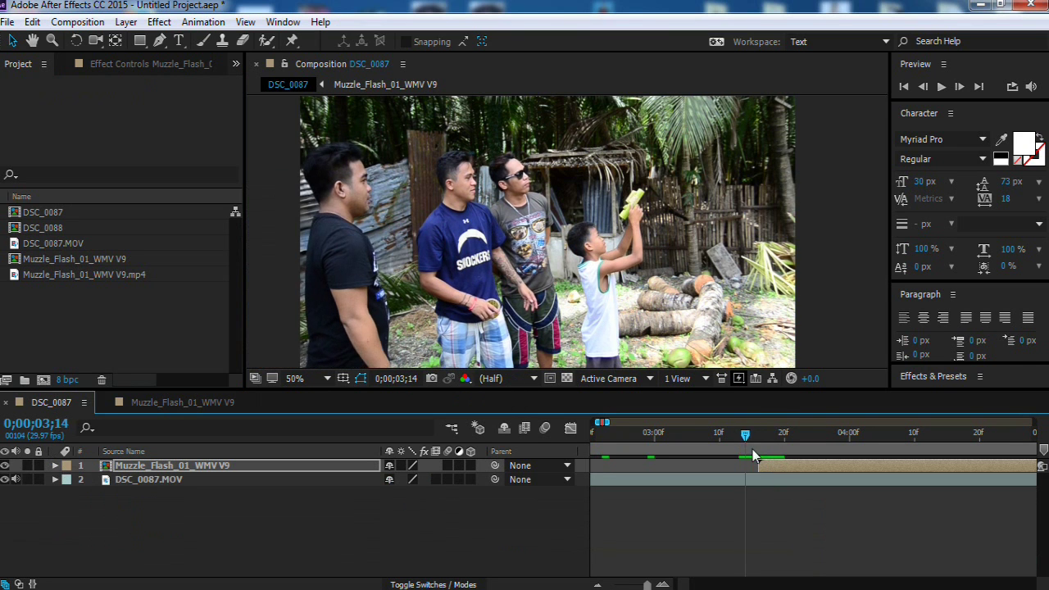
pyautogui.click(188, 480)
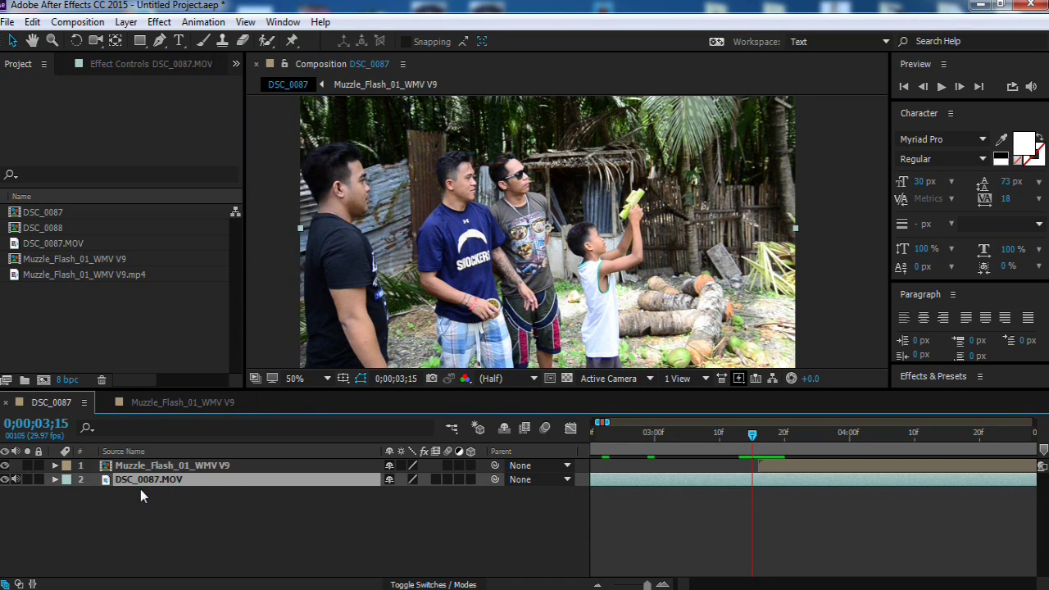
pyautogui.press(';')
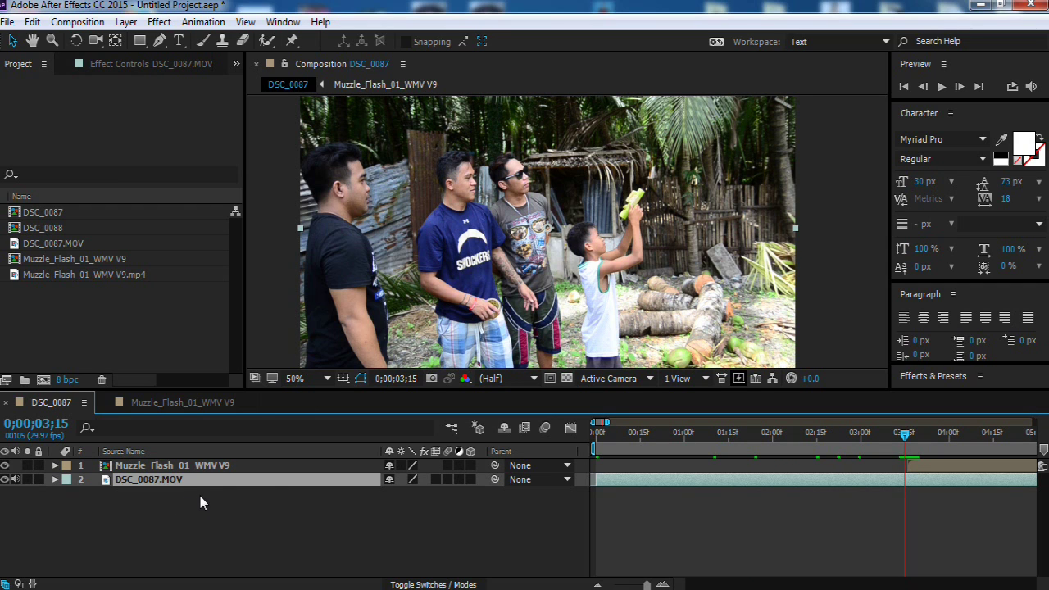
# Step: Duplicate the DSC_0087.MOV layer and trim the copy to begin at 0;00;03;16
pyautogui.hotkey('ctrl', 'd')
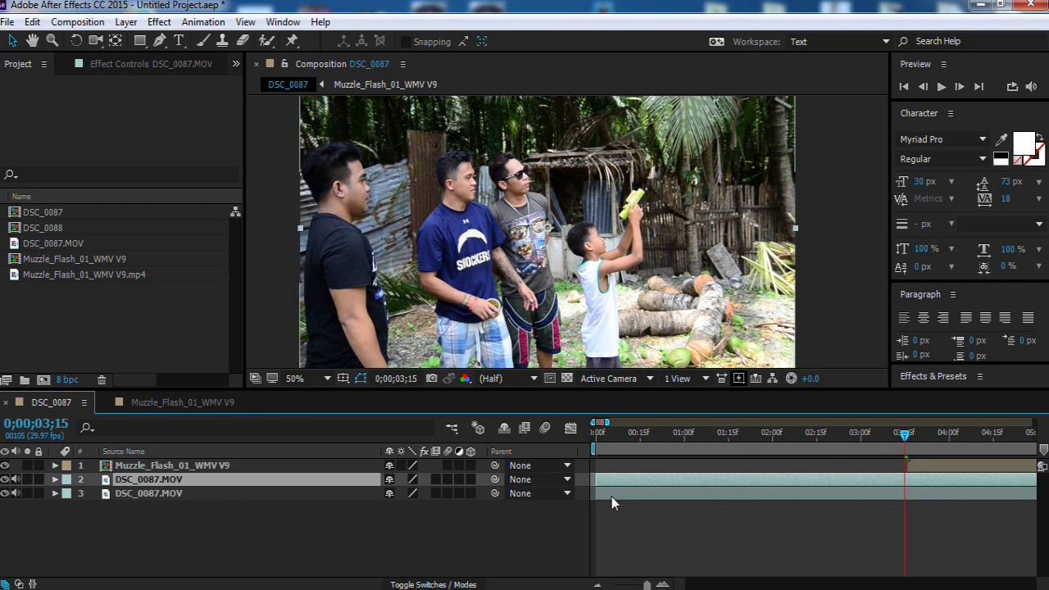
pyautogui.moveTo(595, 479); pyautogui.dragTo(625, 478)
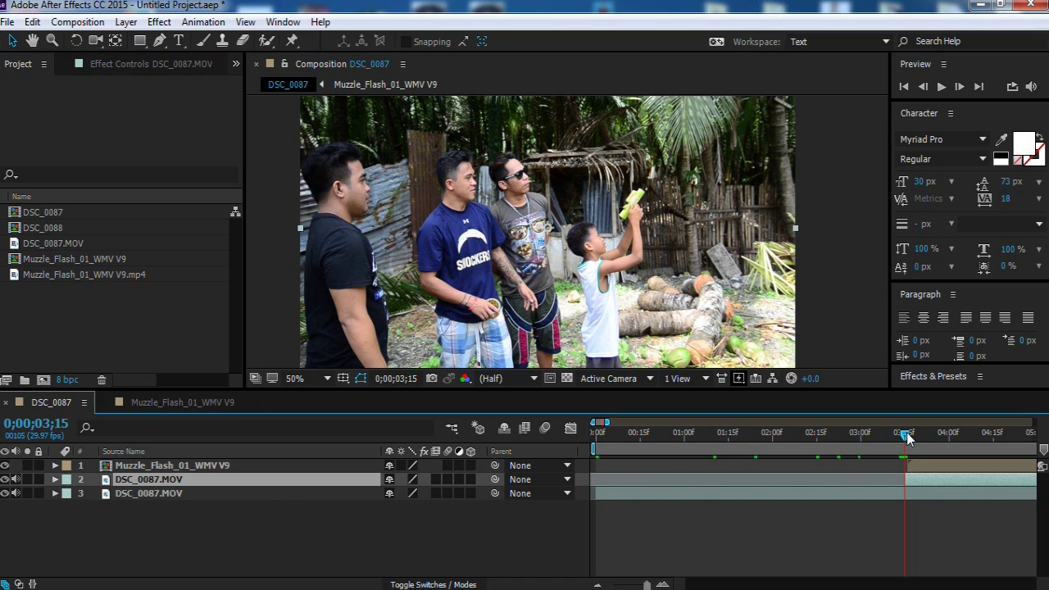
pyautogui.click(907, 438)
pyautogui.moveTo(1036, 422); pyautogui.dragTo(603, 423)
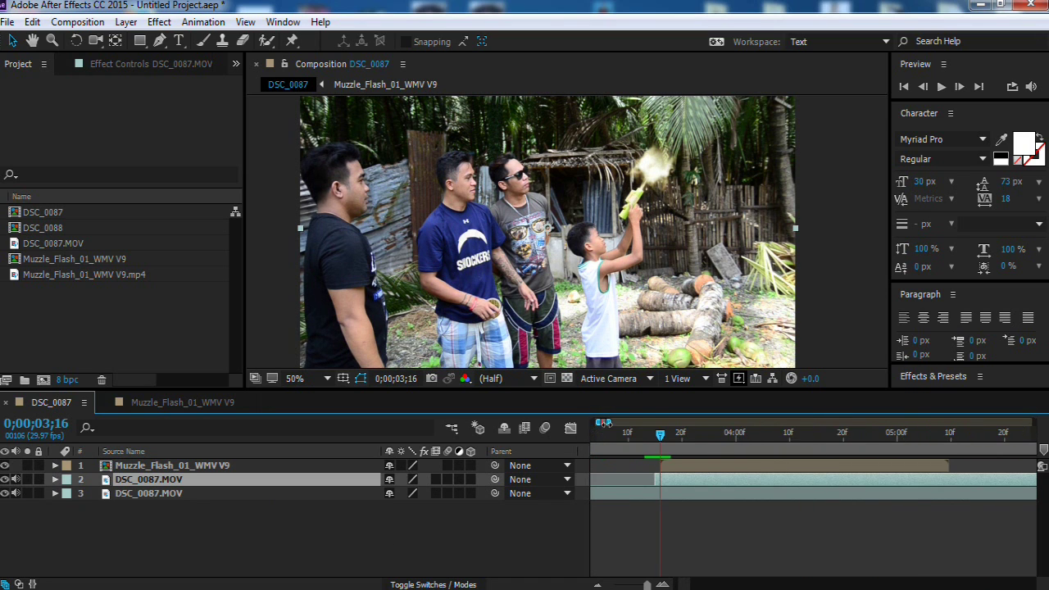
pyautogui.moveTo(611, 422); pyautogui.dragTo(620, 423)
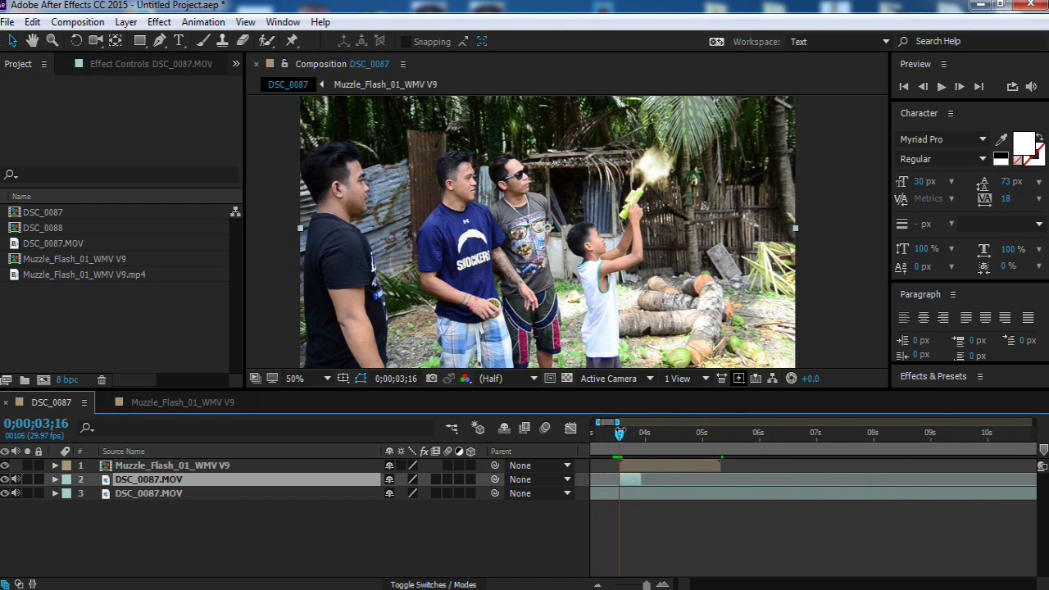
pyautogui.scroll(3, 767, 485)
pyautogui.press('pageup')
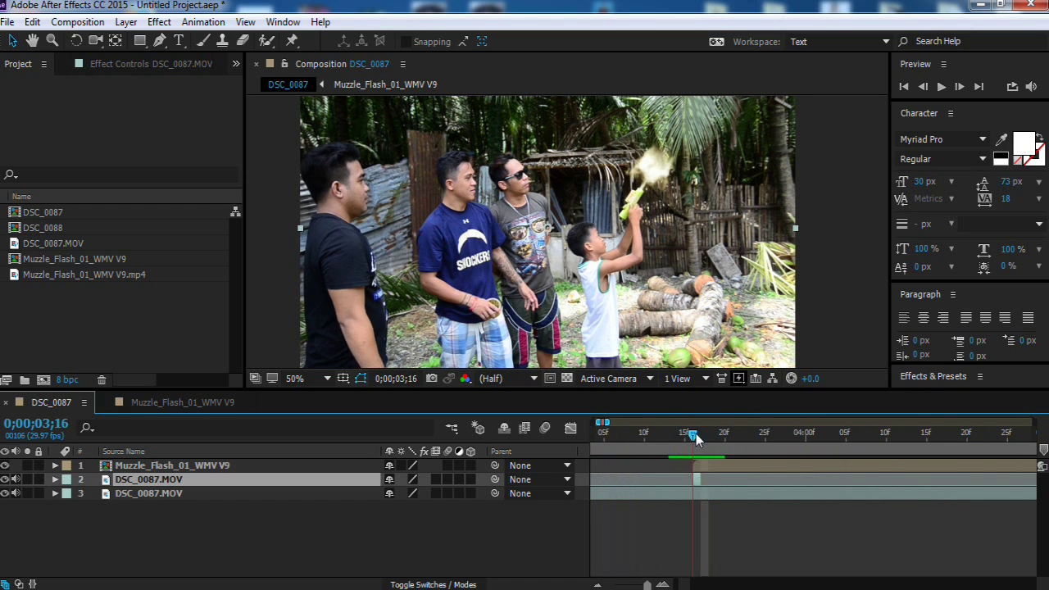
# Step: Set layer 2, the footage copy, to Add blending mode
pyautogui.click(458, 585)
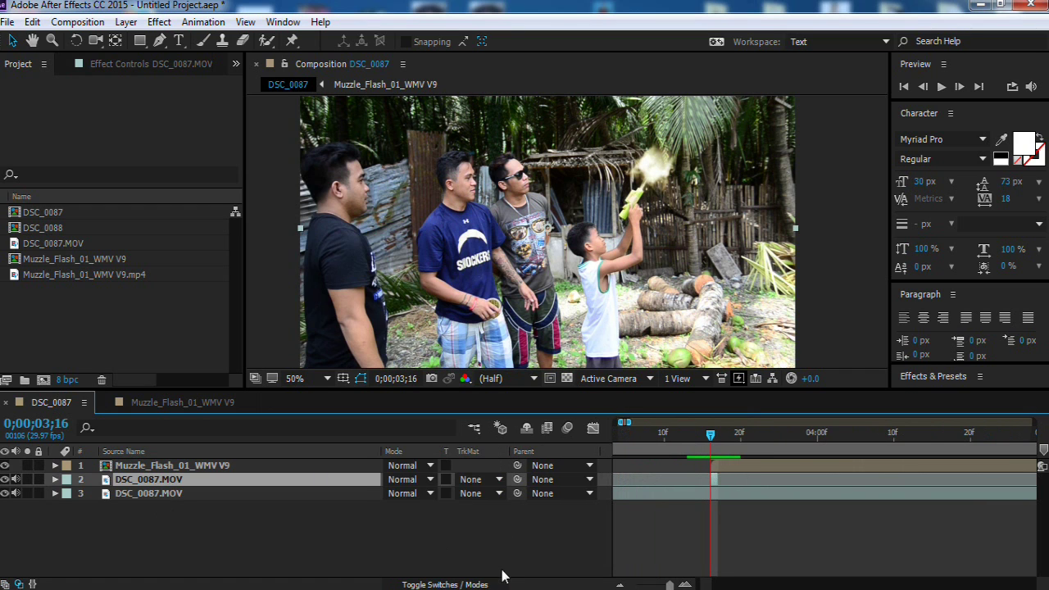
pyautogui.click(457, 584)
pyautogui.click(457, 584)
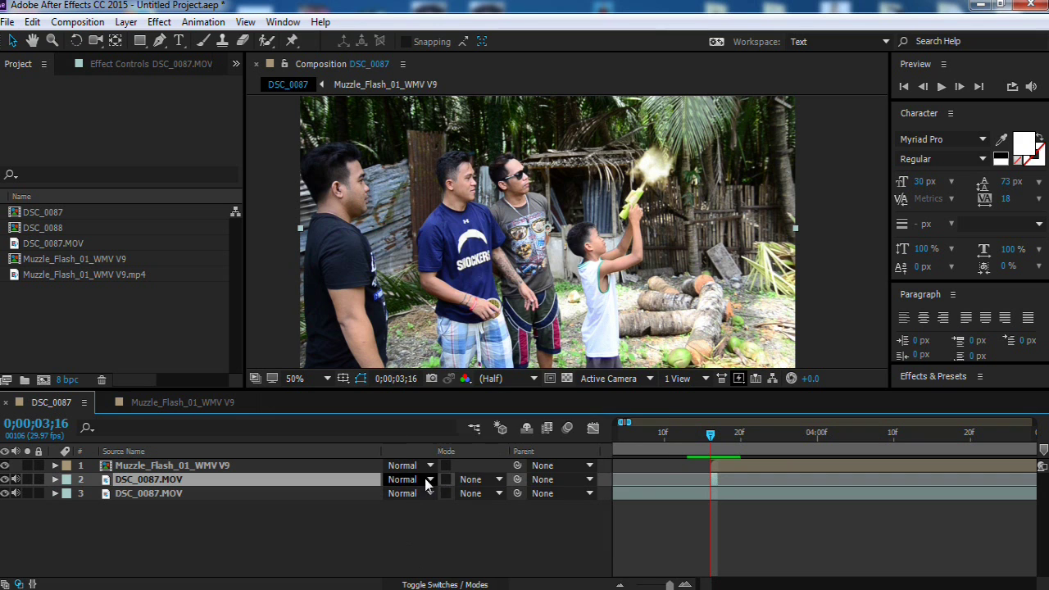
pyautogui.click(414, 480)
pyautogui.click(472, 239)
# Step: Draw a Pen-tool mask outlining the boy's arm up to the toy gun
pyautogui.press('g')
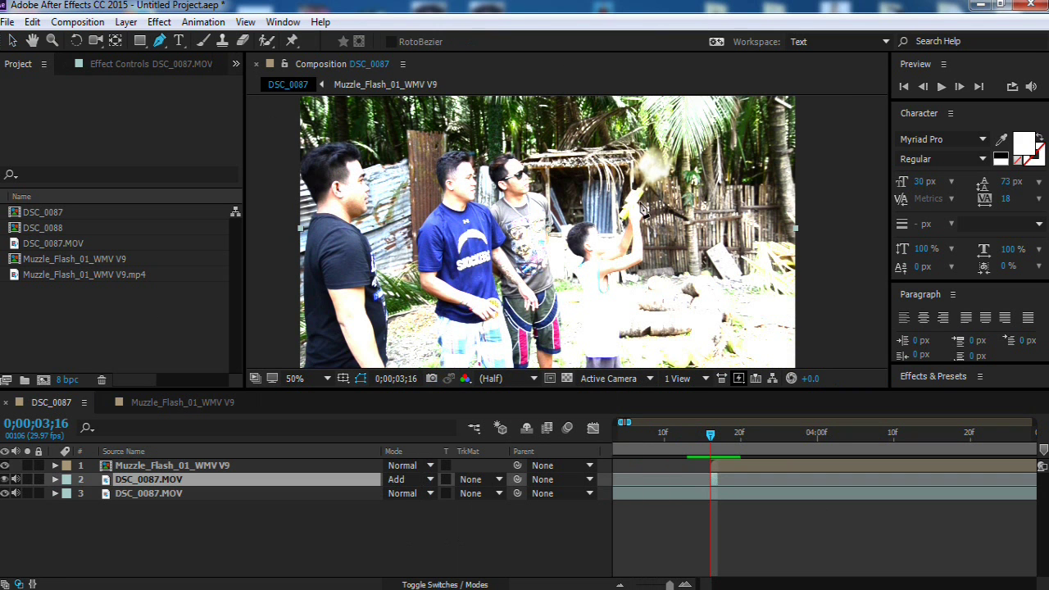
pyautogui.scroll(2, 669, 235)
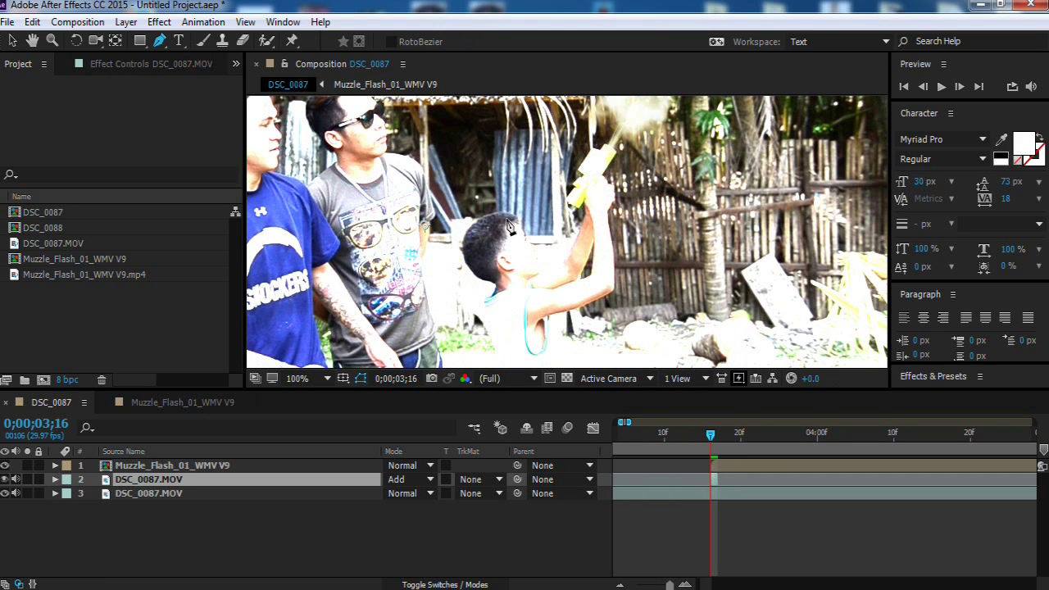
pyautogui.click(507, 243)
pyautogui.click(596, 290)
pyautogui.click(606, 262)
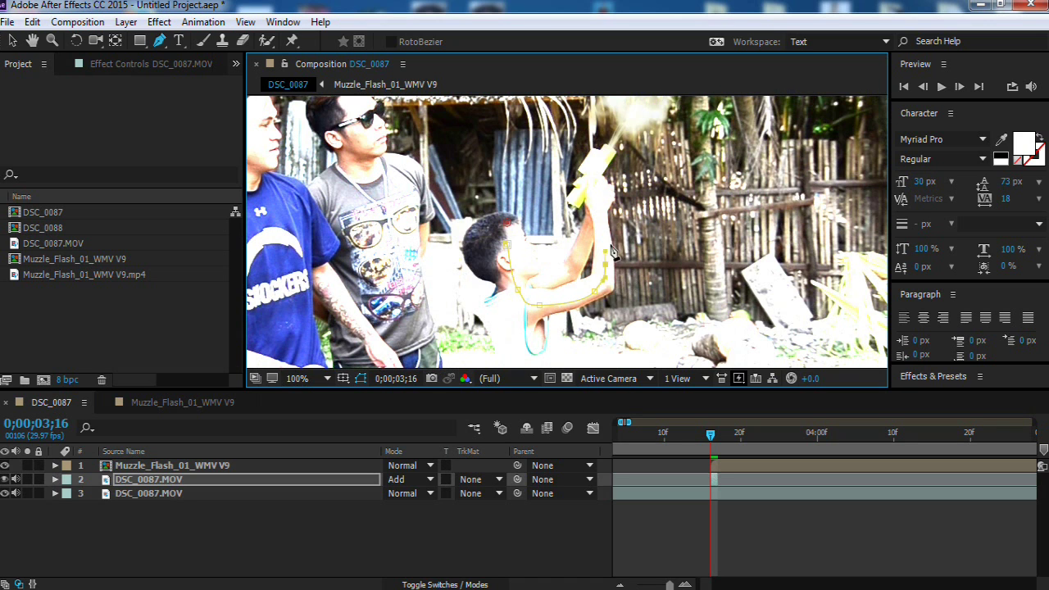
pyautogui.click(602, 173)
pyautogui.click(597, 148)
pyautogui.click(578, 168)
pyautogui.click(573, 251)
pyautogui.scroll(4, 536, 270)
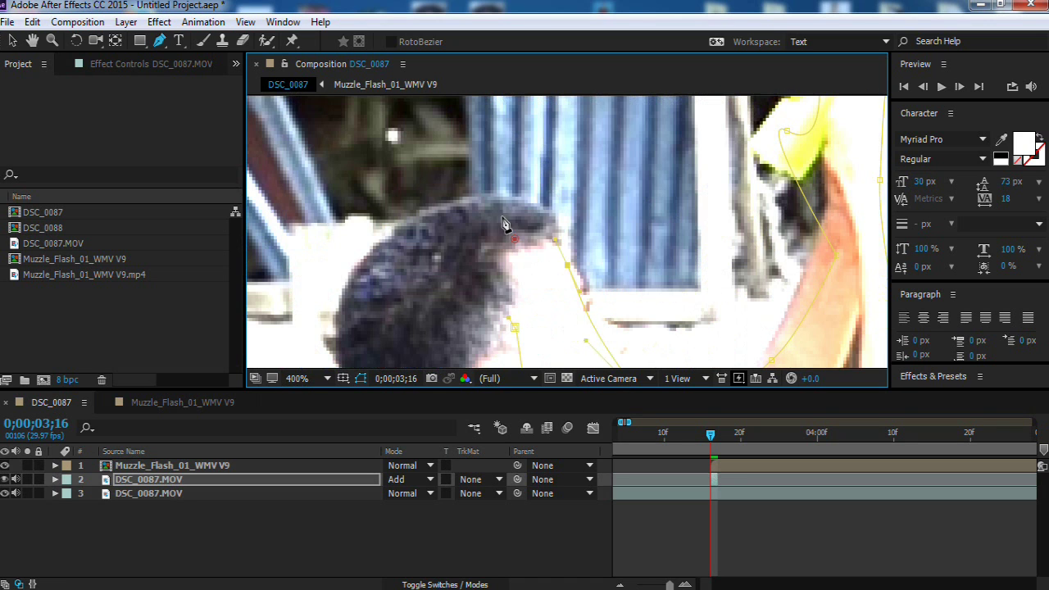
# Step: Set the masked copy's Mask Feather to 36 pixels
pyautogui.press('v')
pyautogui.scroll(-6, 524, 254)
pyautogui.click(519, 250)
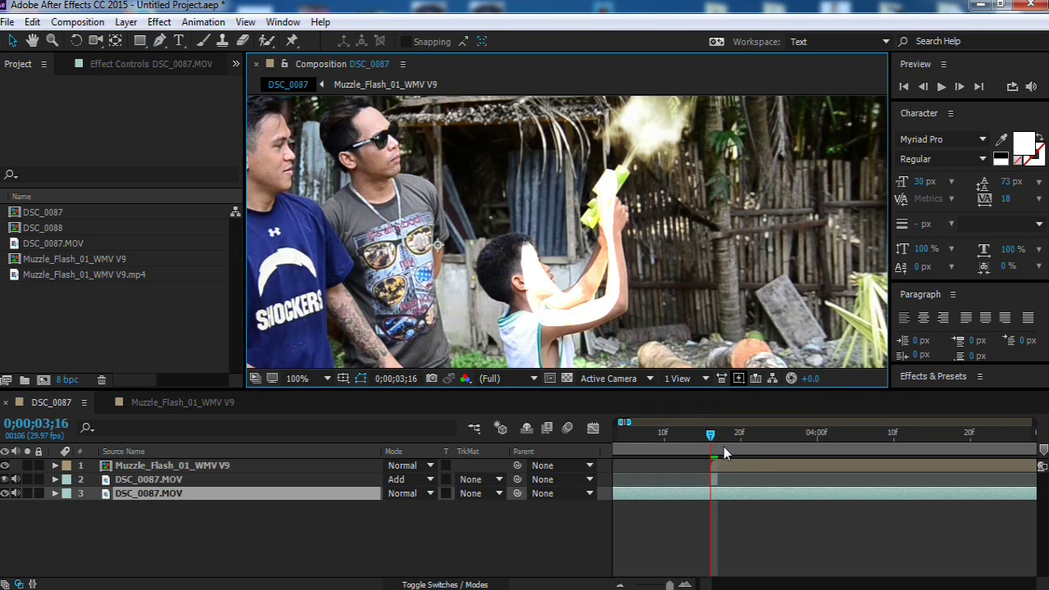
pyautogui.scroll(2, 525, 256)
pyautogui.click(146, 479)
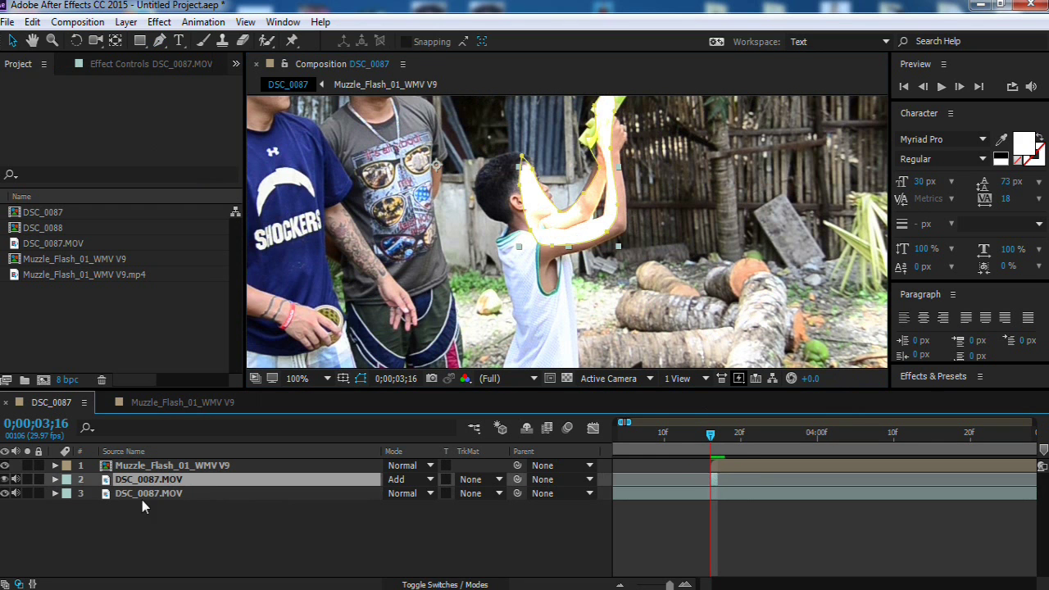
pyautogui.click(54, 478)
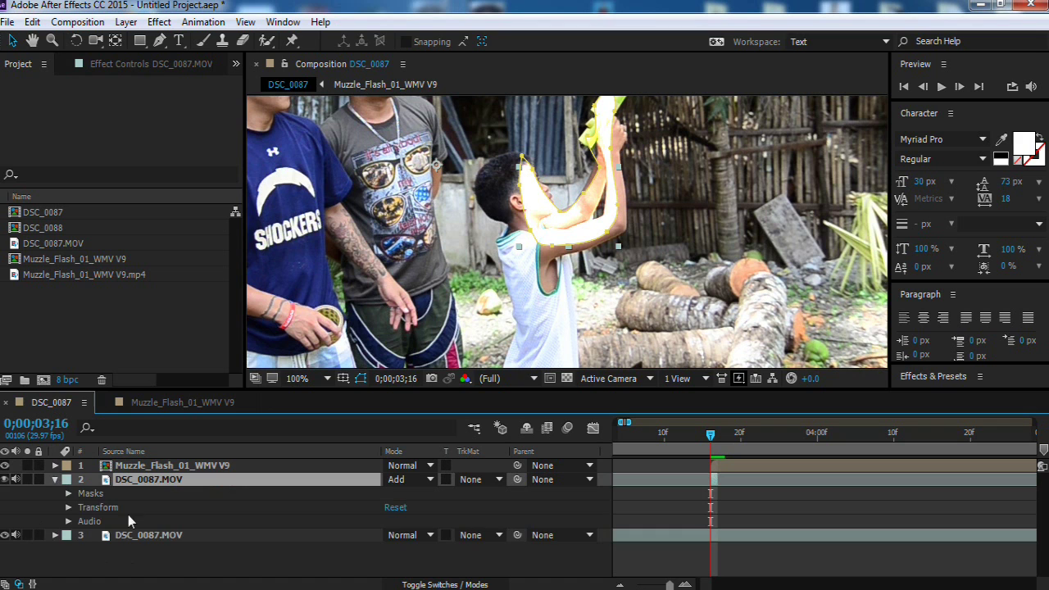
pyautogui.click(68, 493)
pyautogui.click(81, 507)
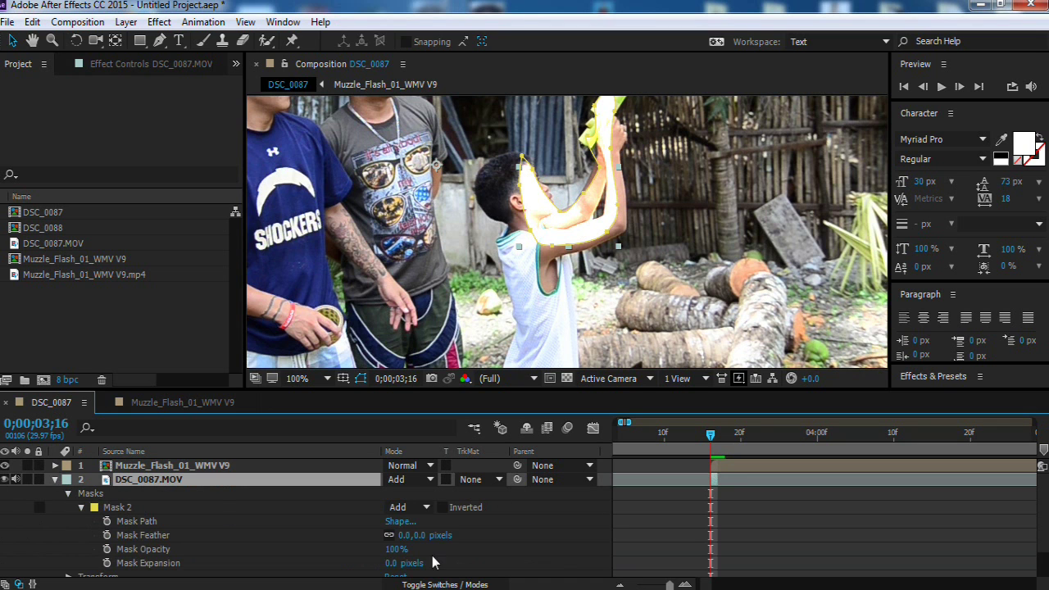
pyautogui.click(420, 536)
pyautogui.write('36')
pyautogui.press('Return')
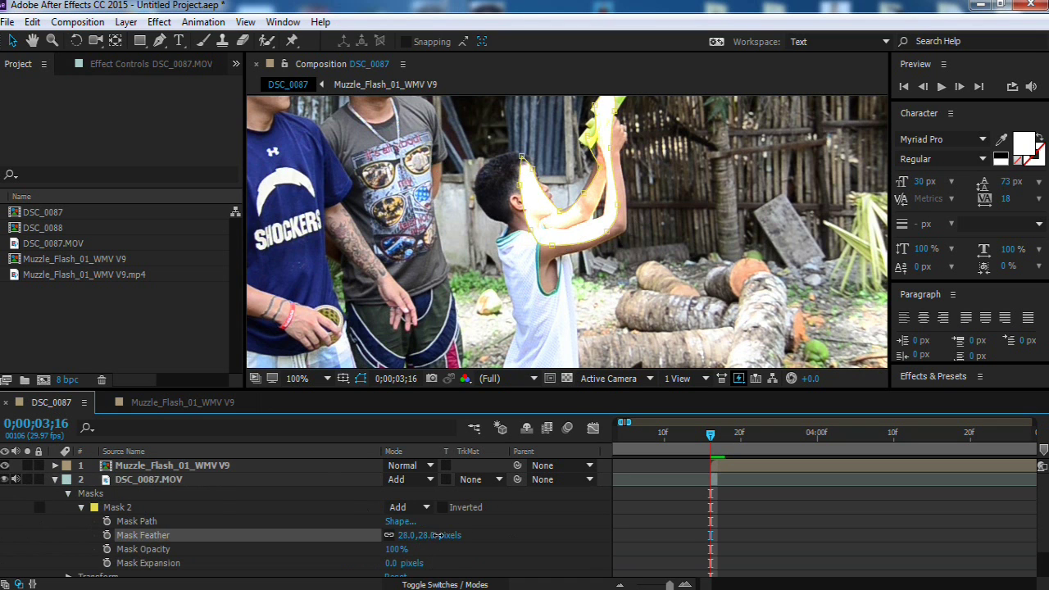
pyautogui.click(514, 535)
# Step: Play back the flash frames to preview the arm glow, then select the Muzzle_Flash_01_WMV V9 layer
pyautogui.click(703, 434)
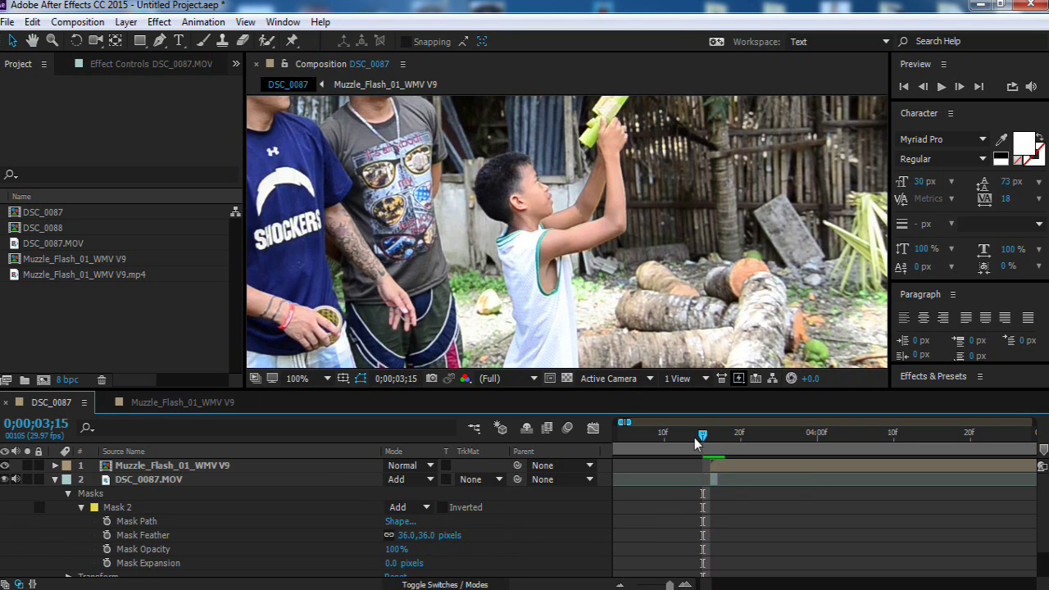
pyautogui.press(',')
pyautogui.press('space')
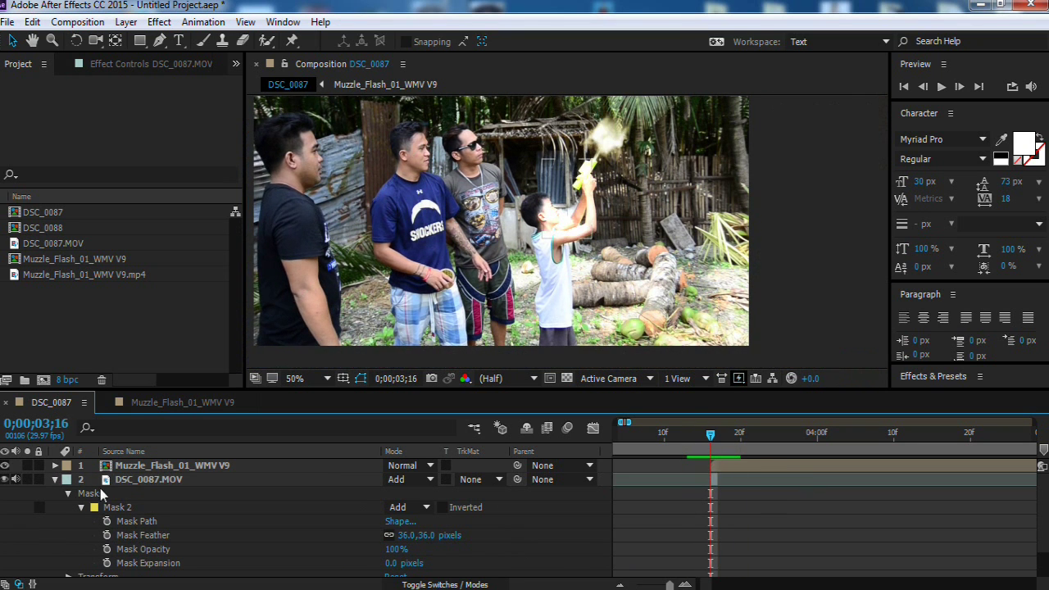
pyautogui.click(55, 479)
pyautogui.click(156, 465)
# Step: Duplicate the Muzzle_Flash_01_WMV V9 layer and scrub frames 0;00;03;16–0;00;03;18 to check the brighter flash
pyautogui.hotkey('ctrl', 'd')
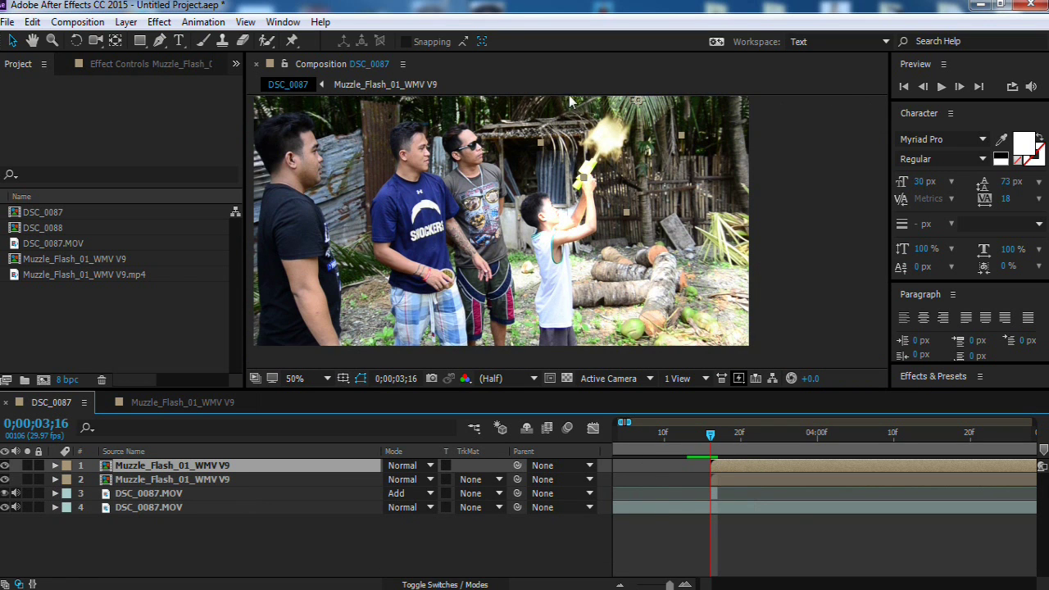
pyautogui.moveTo(571, 100); pyautogui.dragTo(598, 175)
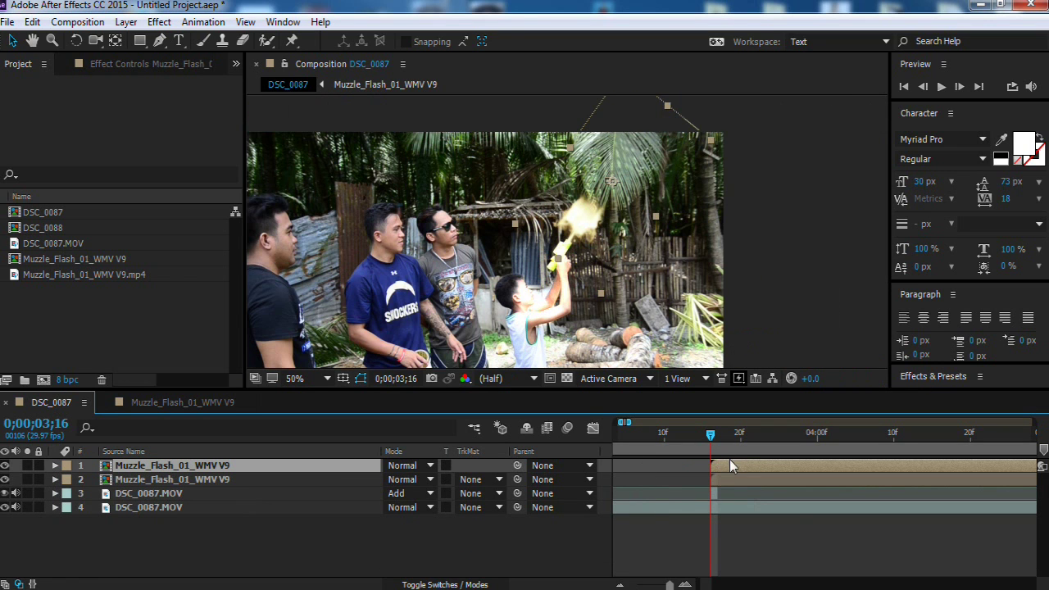
pyautogui.moveTo(729, 456)
pyautogui.mouseDown()
pyautogui.moveTo(696, 447)
pyautogui.moveTo(700, 456)
pyautogui.mouseUp()
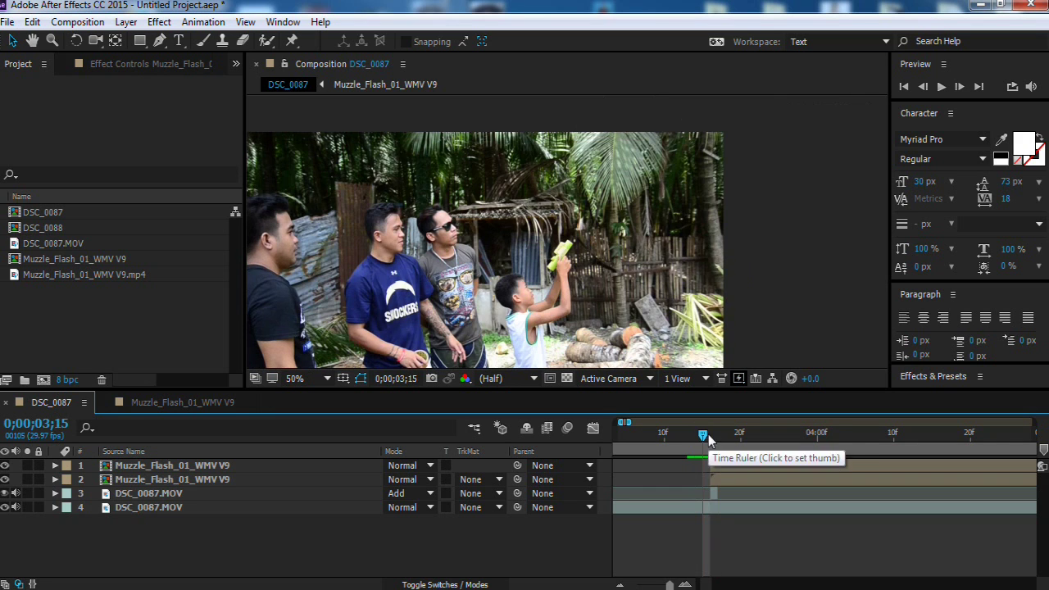
pyautogui.click(719, 434)
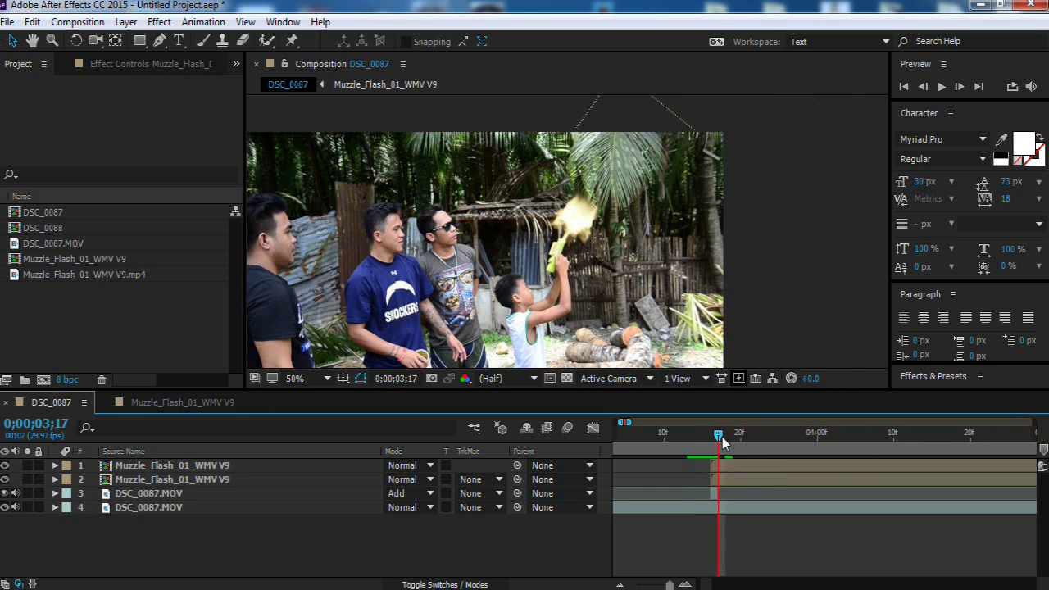
pyautogui.moveTo(723, 441); pyautogui.dragTo(712, 459)
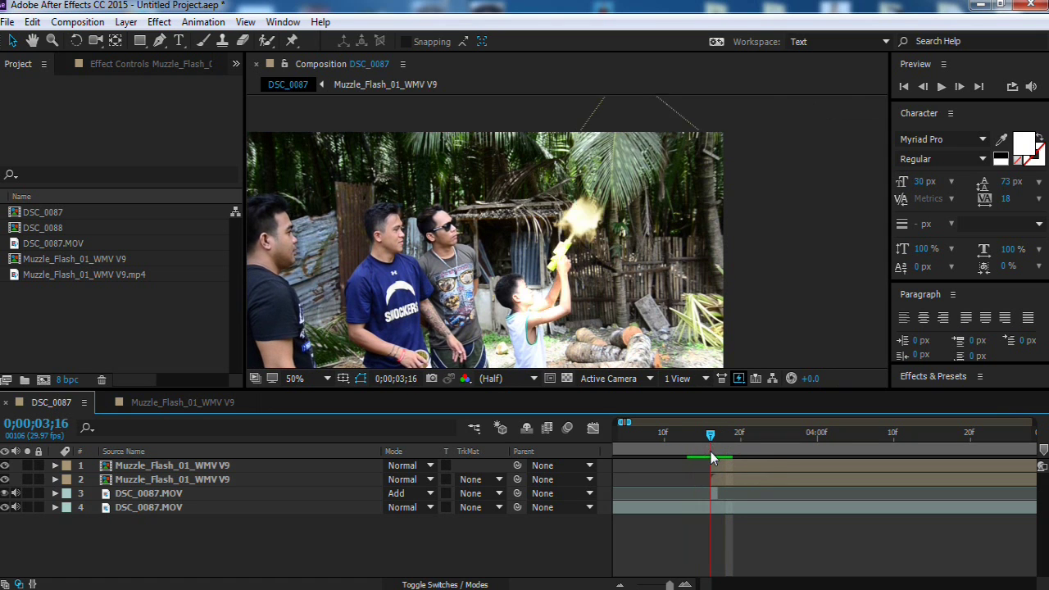
pyautogui.moveTo(712, 459); pyautogui.dragTo(725, 472)
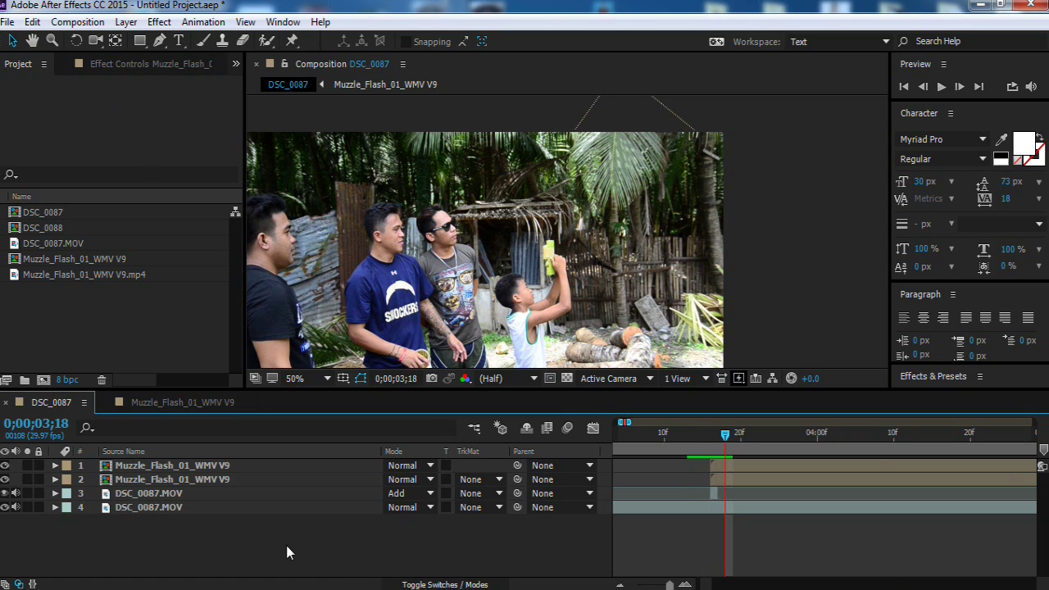
pyautogui.press('F2')
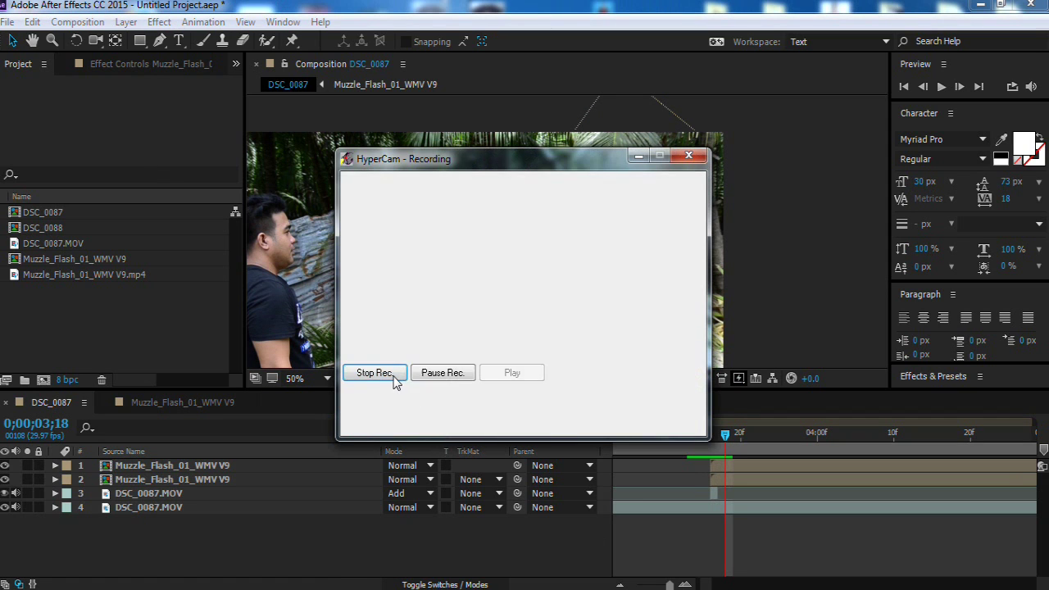
# Step: Stop the HyperCam capture from its Recording window
pyautogui.click(391, 375)
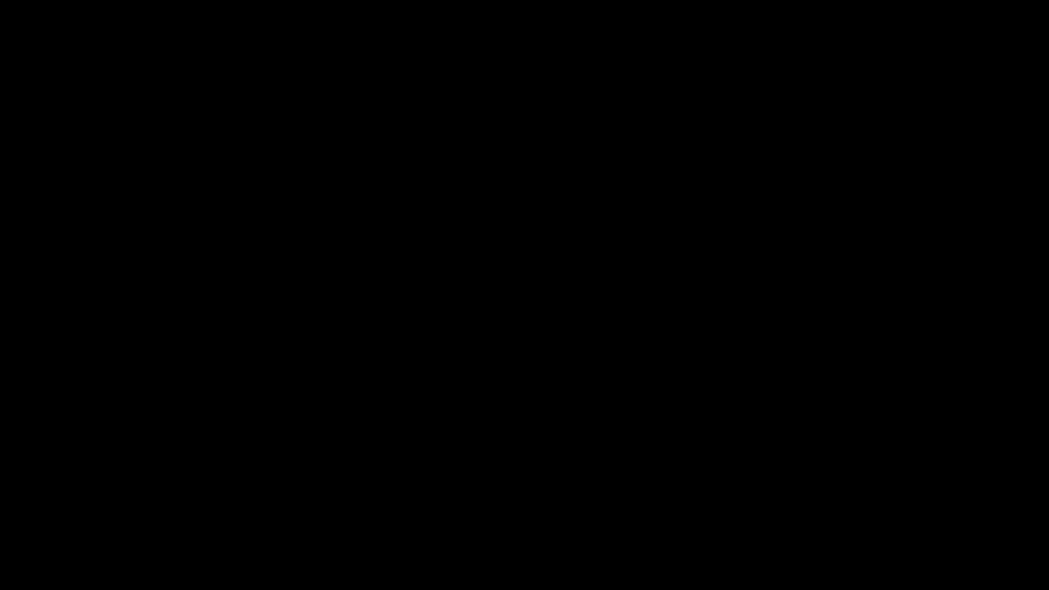